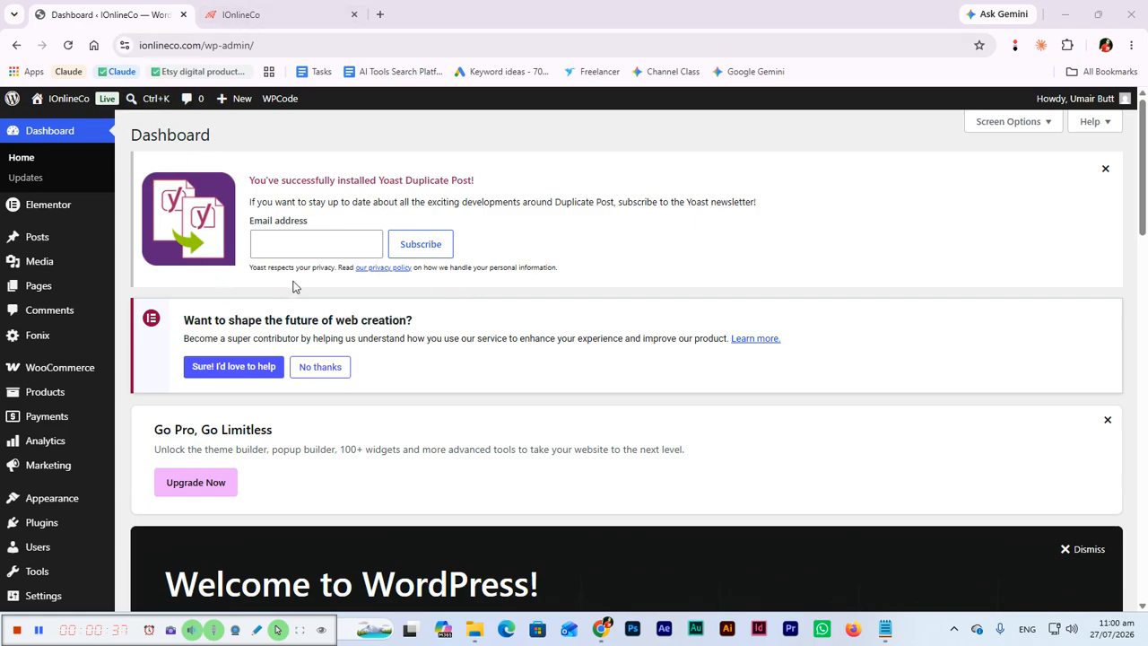
# Open the list of installed WordPress plugins and review it from the first entry to the last.
pyautogui.scroll(-4, 286, 296)
pyautogui.moveTo(92, 421)
pyautogui.click(158, 417)
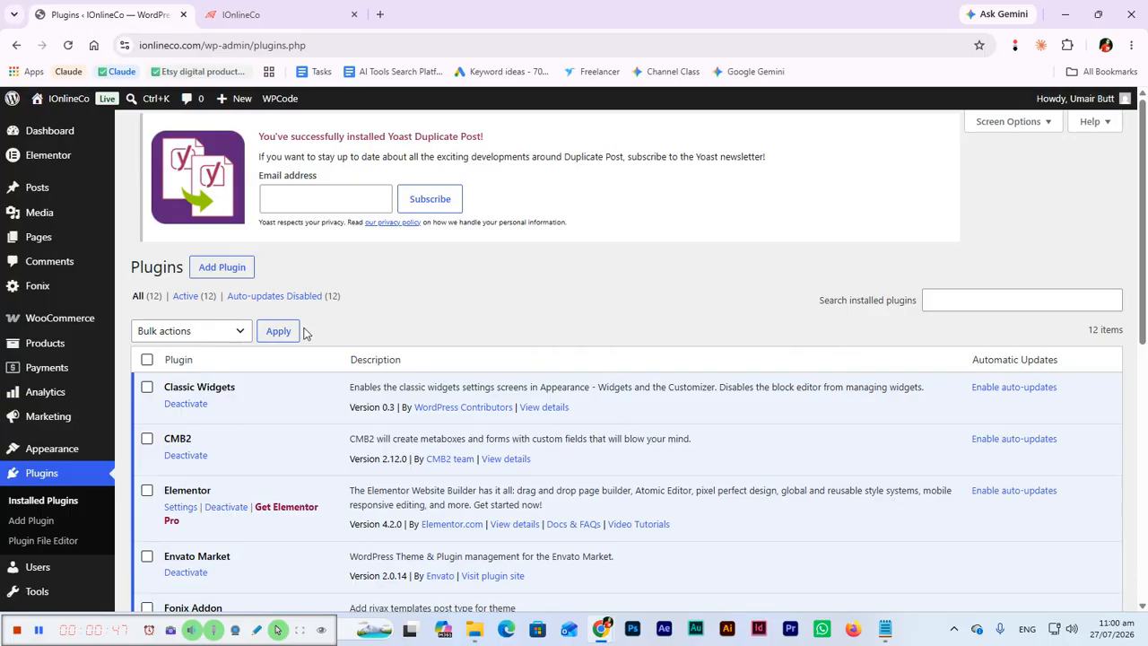
pyautogui.scroll(-4, 311, 339)
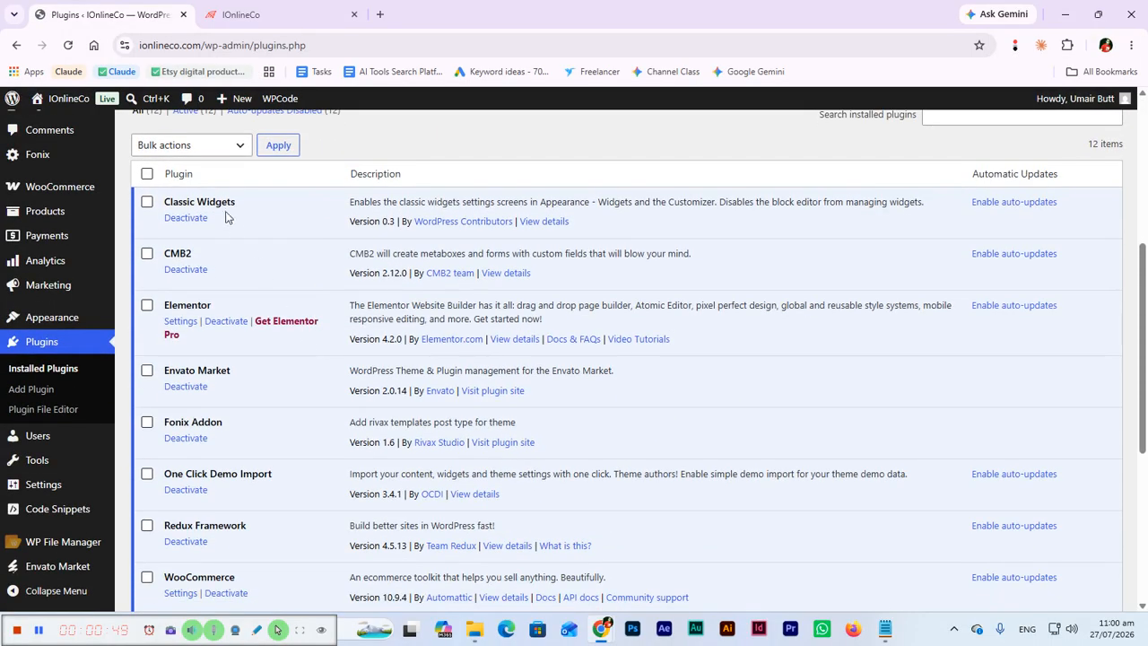
pyautogui.scroll(-3, 268, 288)
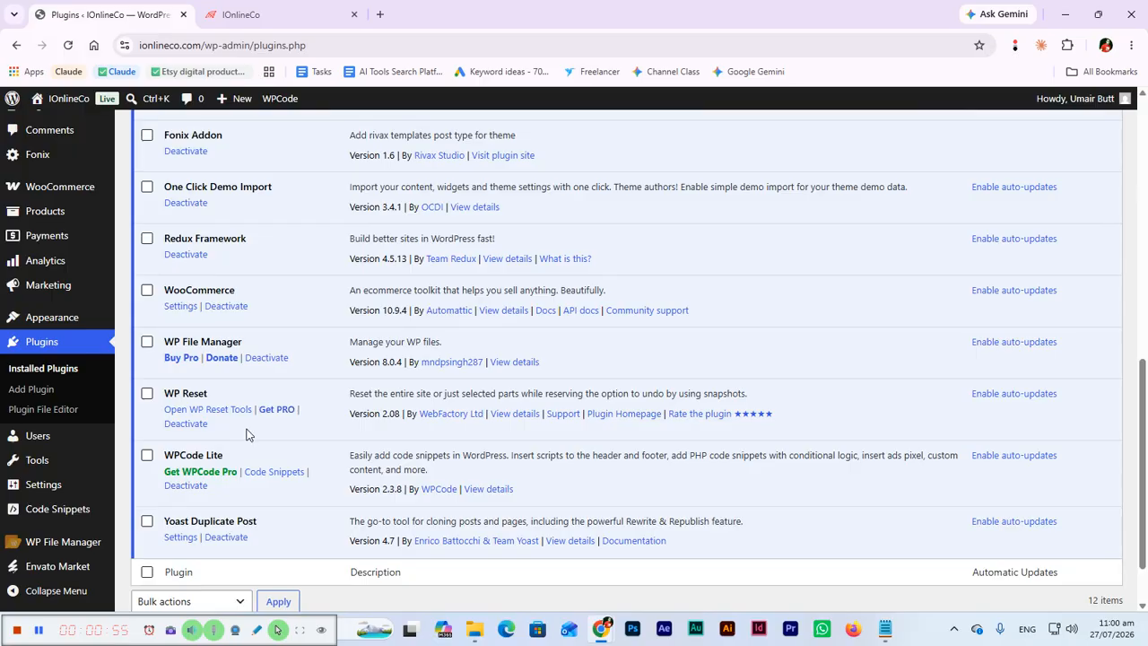
# Dismiss the ad on the IOnlineCo homepage and expand the HTML tag verification method for the site in Google Search Console.
pyautogui.click(39, 634)
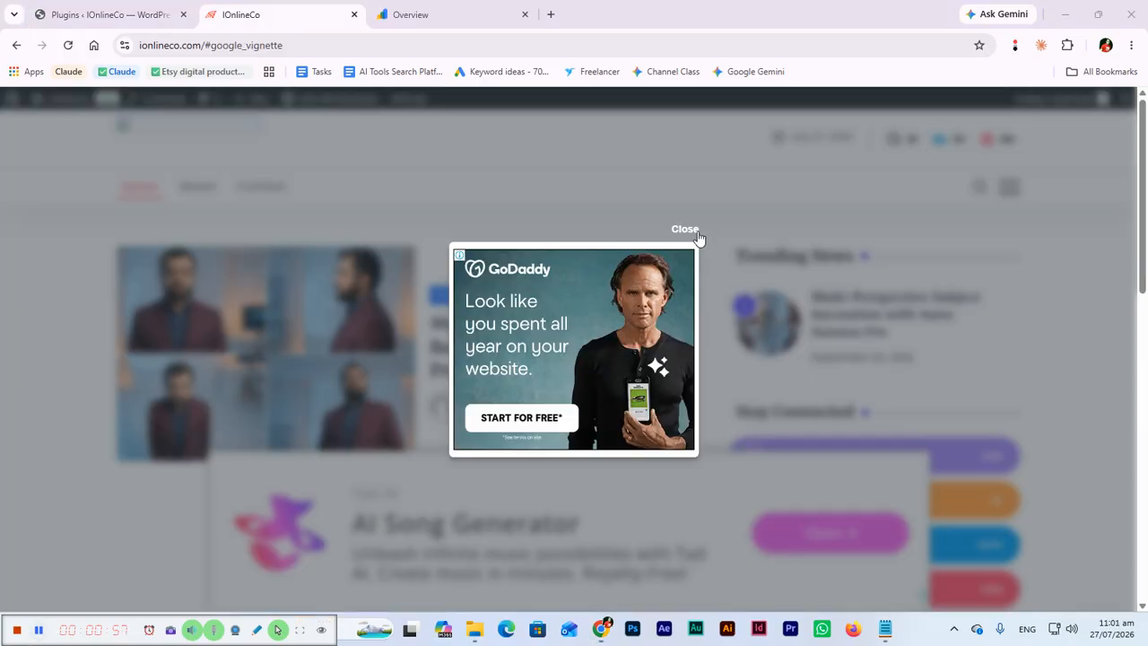
pyautogui.click(684, 235)
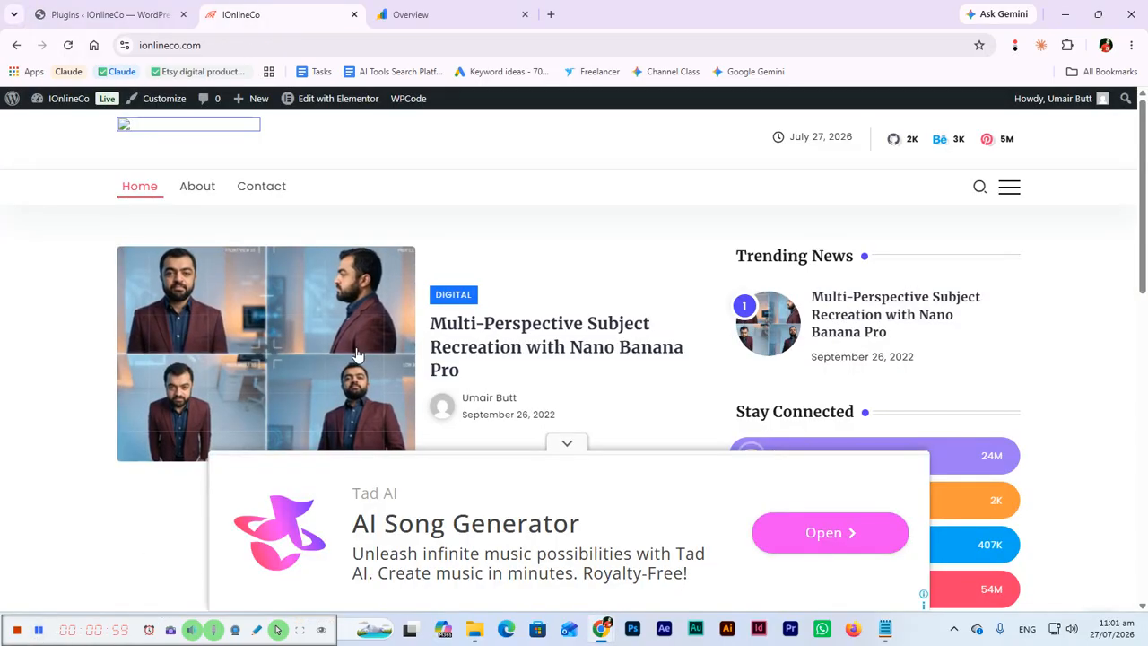
pyautogui.click(453, 14)
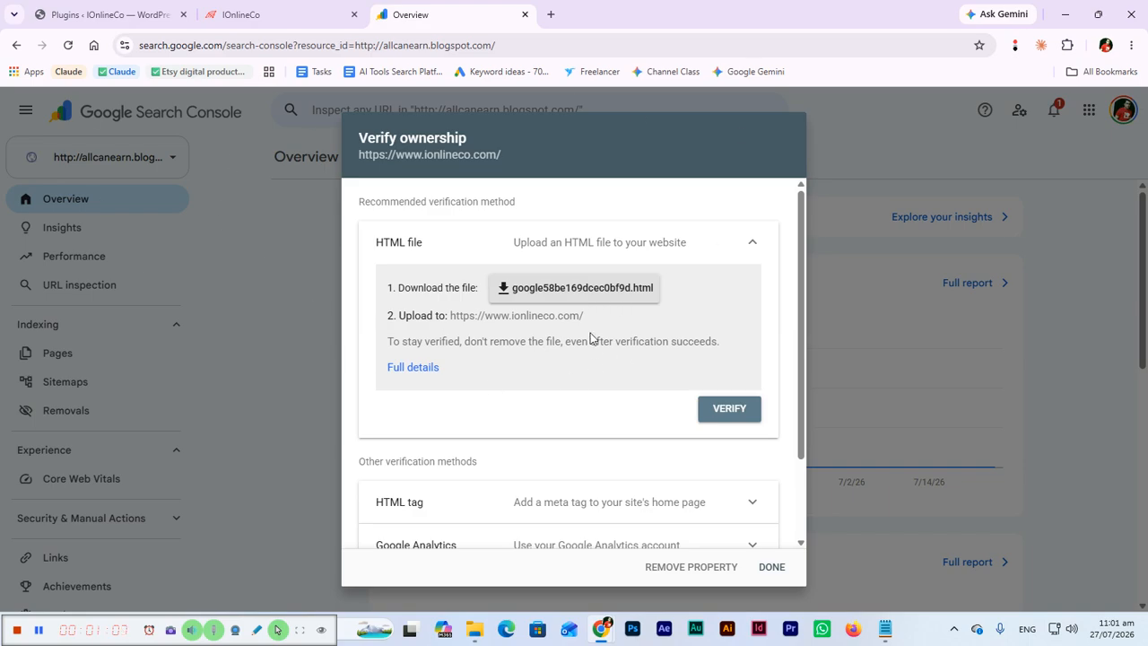
pyautogui.scroll(-2, 628, 323)
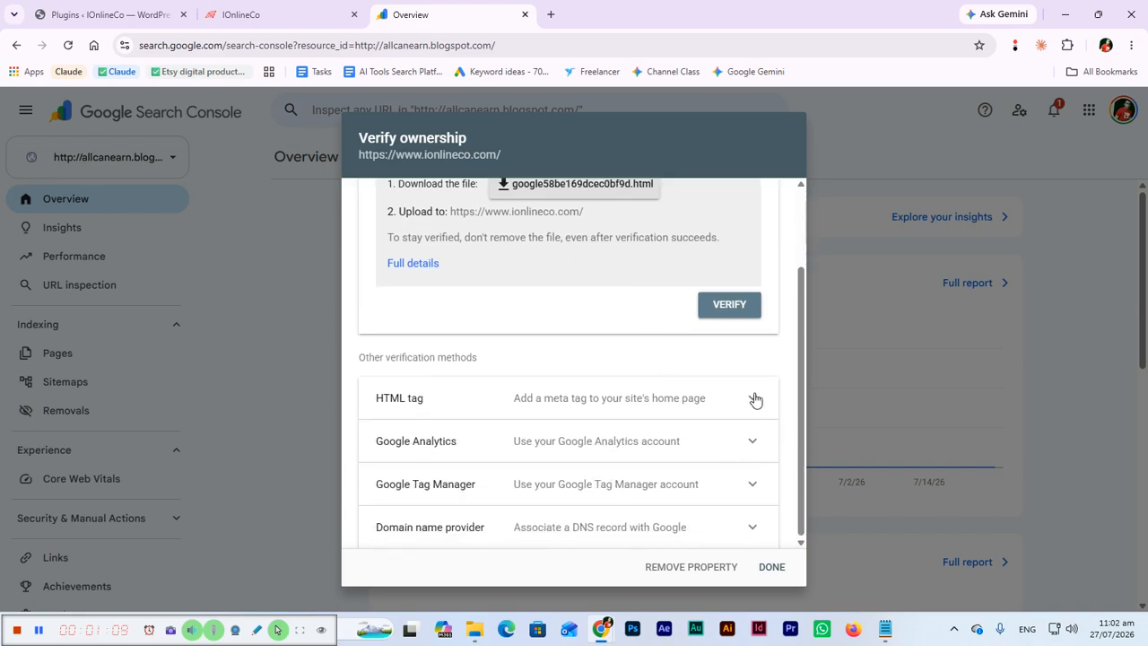
pyautogui.click(753, 398)
pyautogui.scroll(-1, 583, 430)
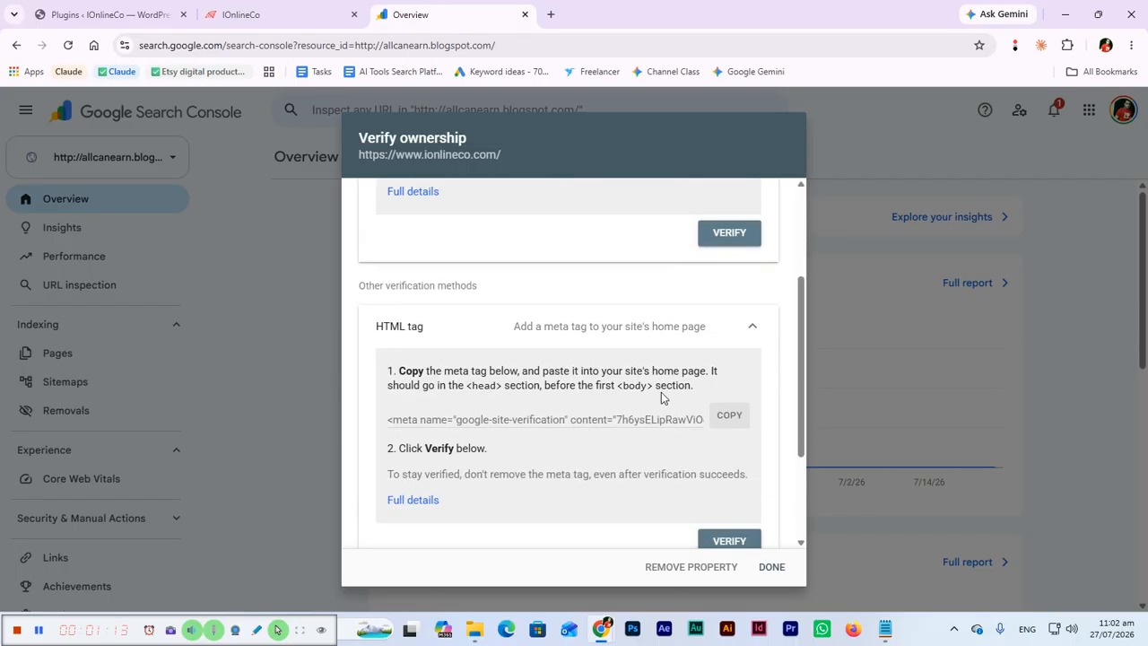
# Check the browser's extensions from the WordPress page, then search for "claude chrome extension" and view its Chrome Web Store listing.
pyautogui.click(123, 7)
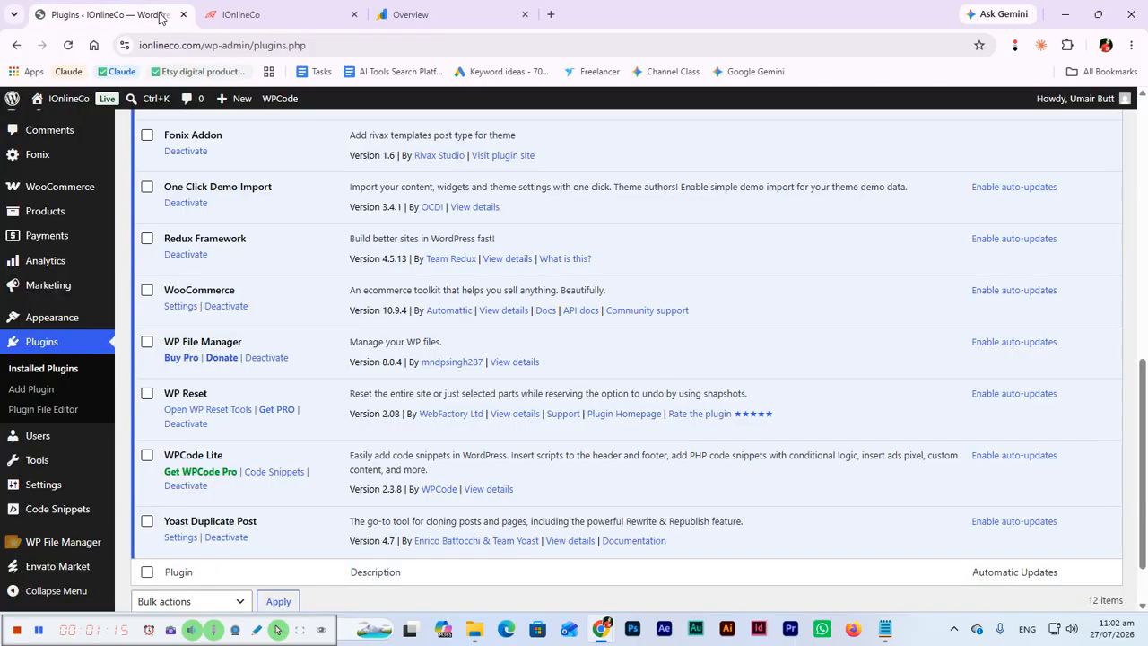
pyautogui.click(1067, 47)
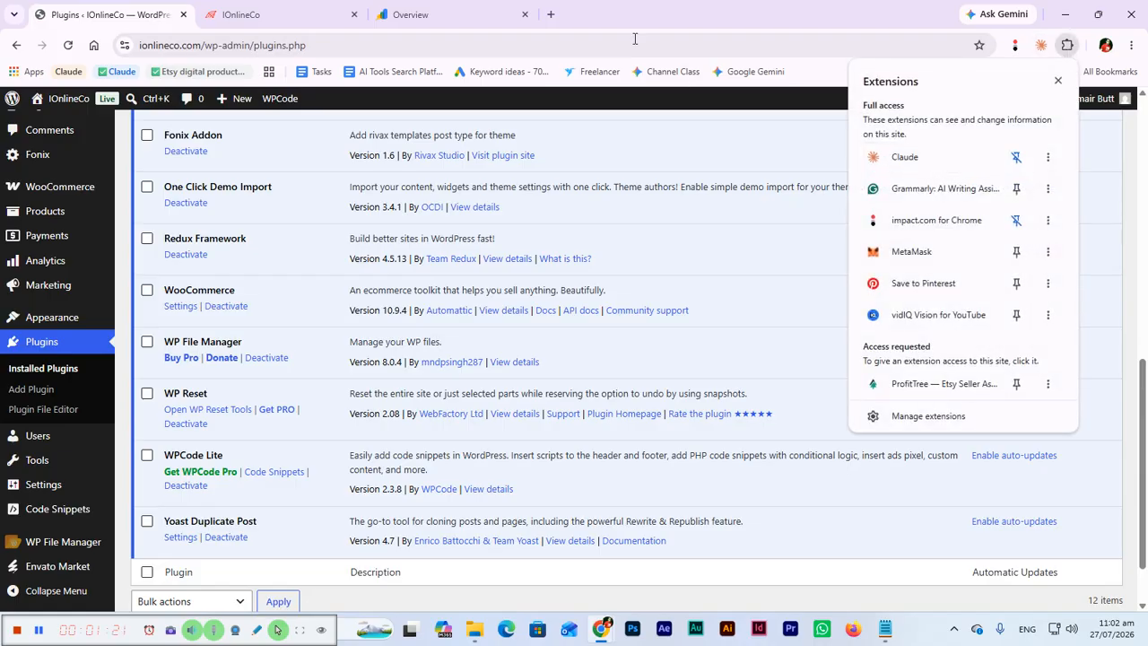
pyautogui.click(550, 15)
pyautogui.write('claude')
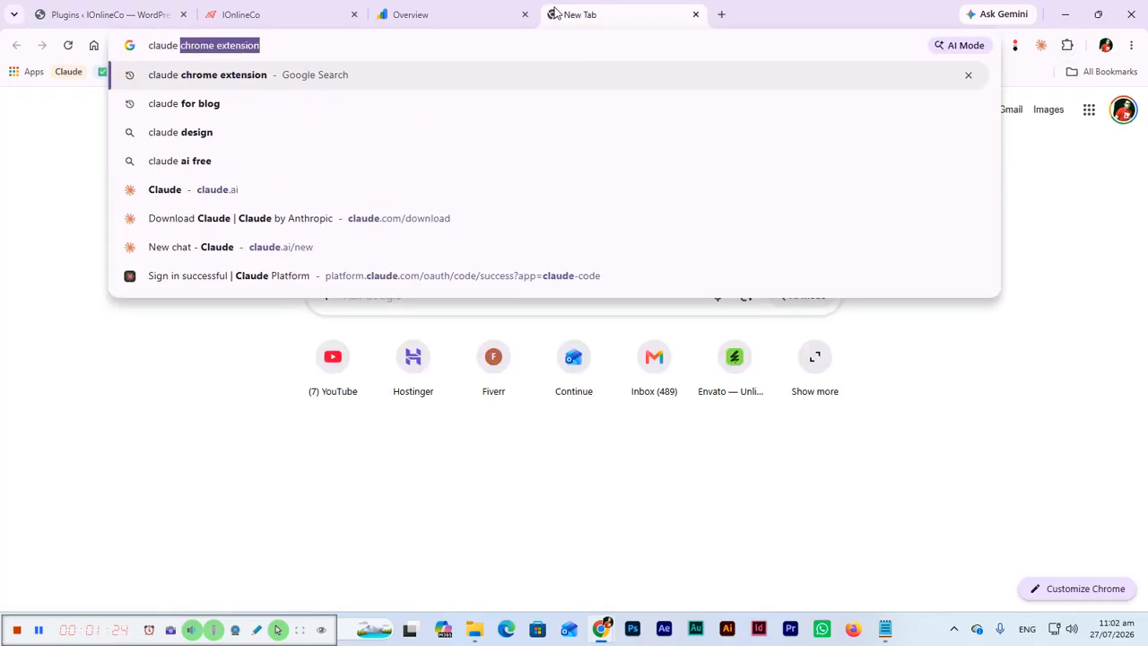
pyautogui.press('Return')
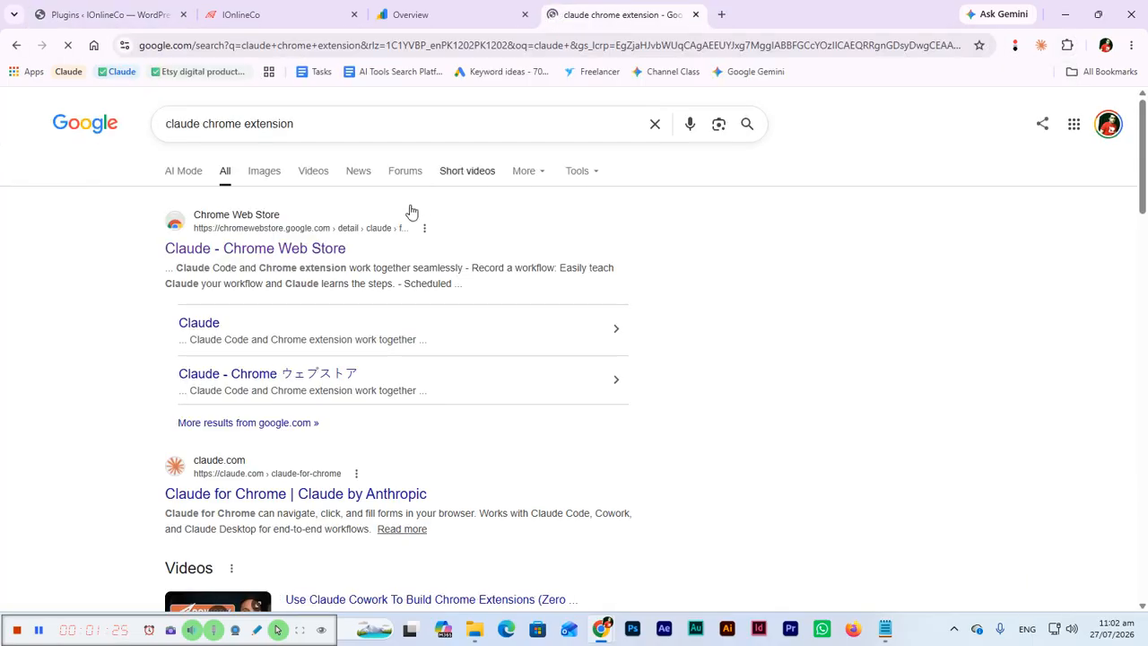
pyautogui.click(279, 255)
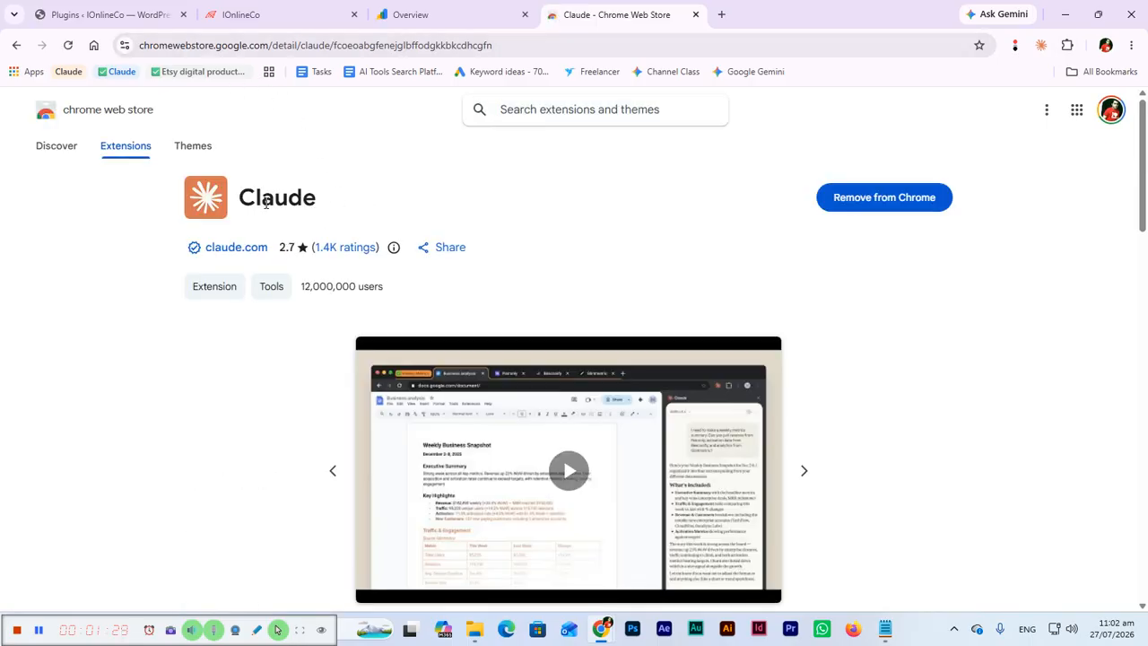
# View the Claude for Chrome page on claude.com, follow its Add to Chrome link, and close both Claude tabs.
pyautogui.click(16, 45)
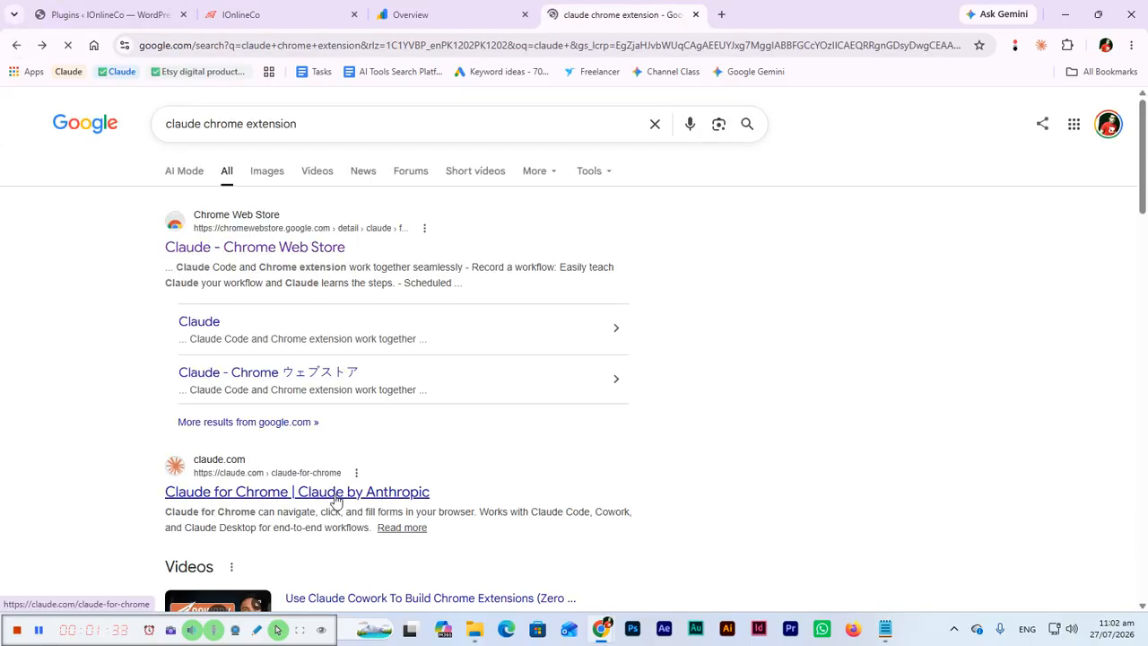
pyautogui.click(330, 495)
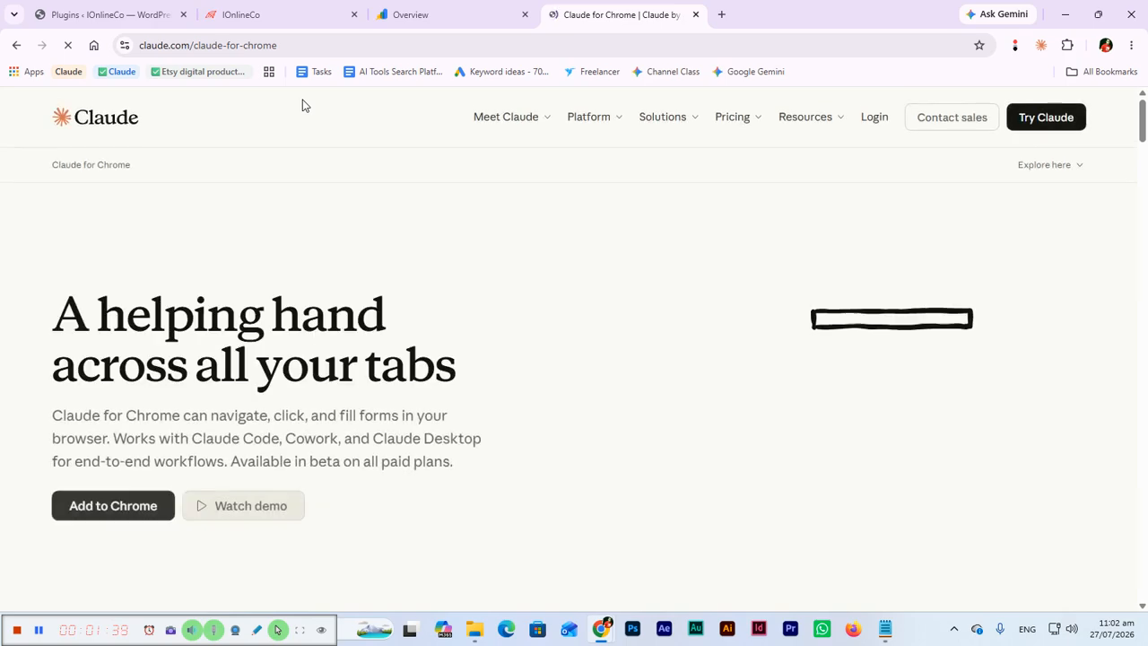
pyautogui.click(134, 516)
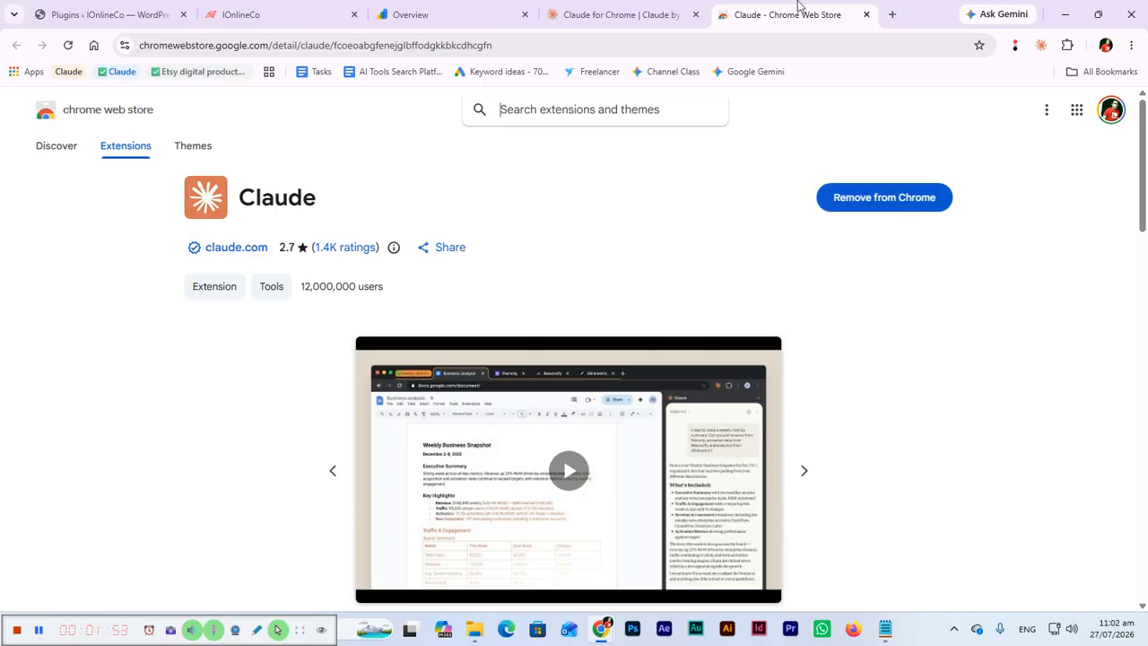
pyautogui.middleClick(789, 8)
pyautogui.middleClick(622, 8)
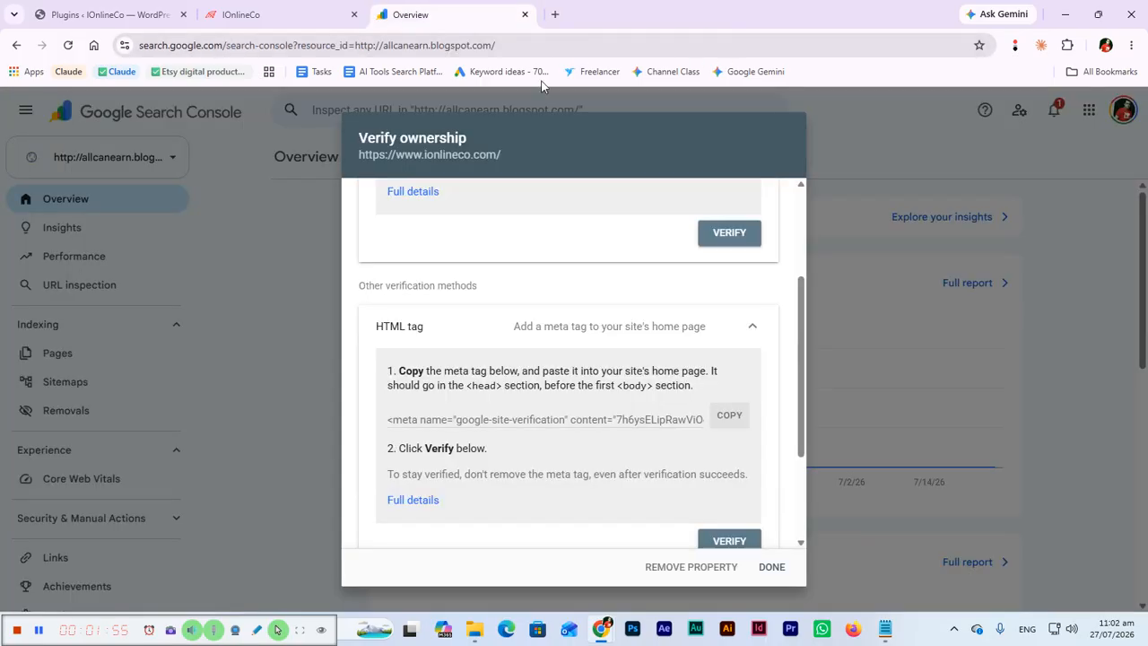
# Open the Claude extension beside the WordPress Plugins page, start its login and authorize the connection to the Claude account.
pyautogui.click(86, 11)
pyautogui.click(415, 16)
pyautogui.click(68, 6)
pyautogui.scroll(10, 871, 149)
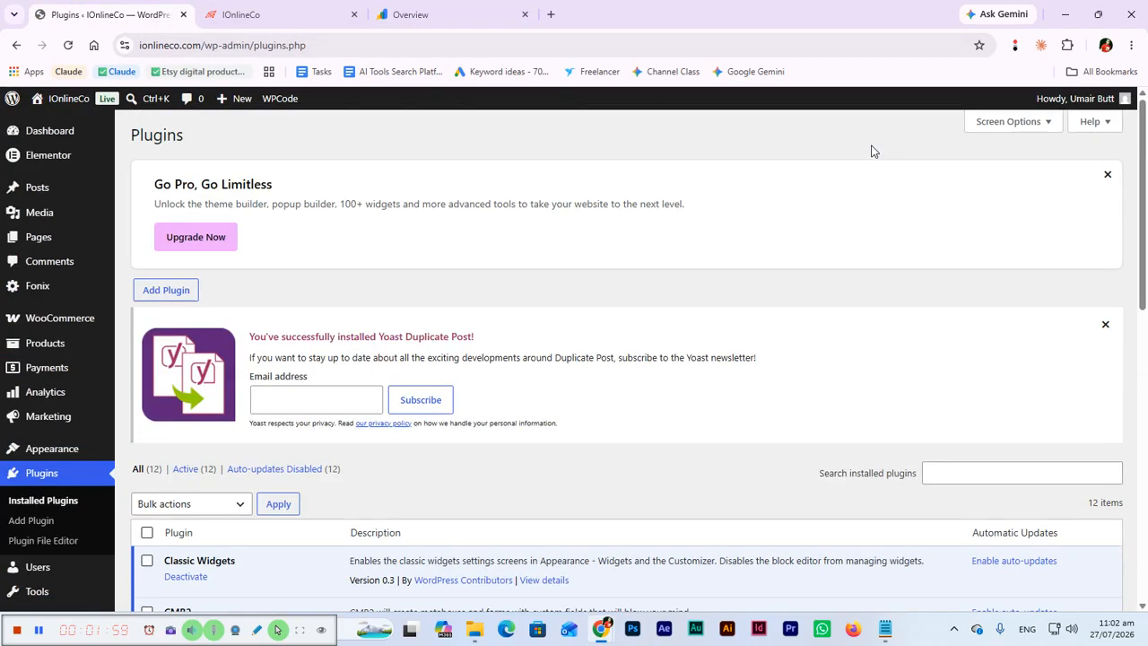
pyautogui.click(1040, 45)
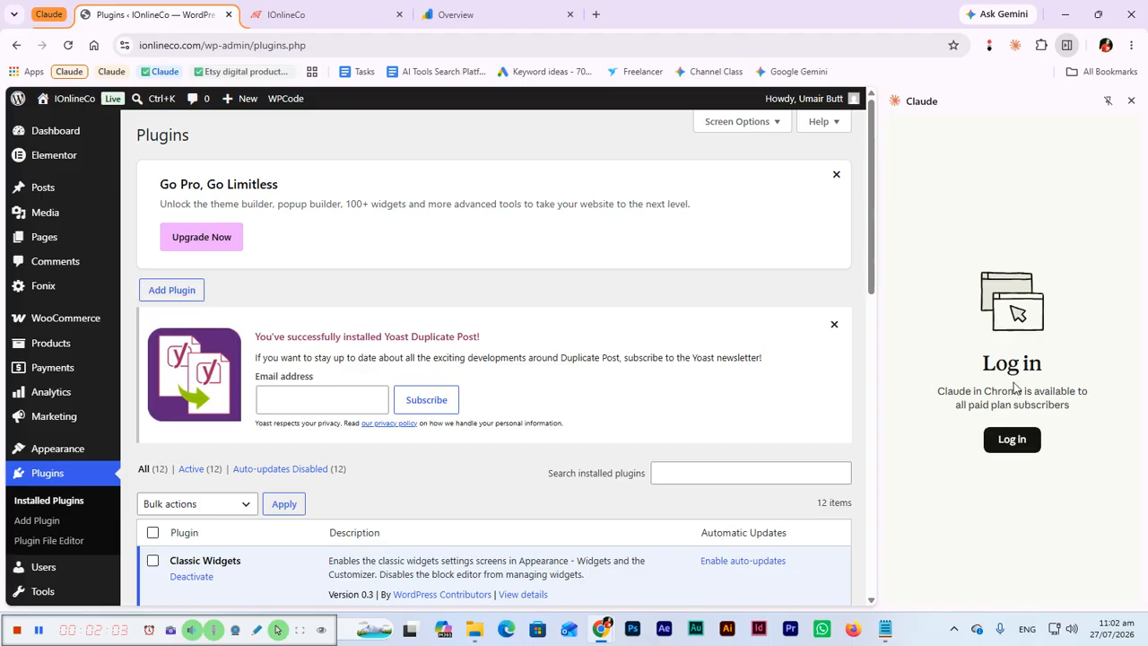
pyautogui.click(1011, 439)
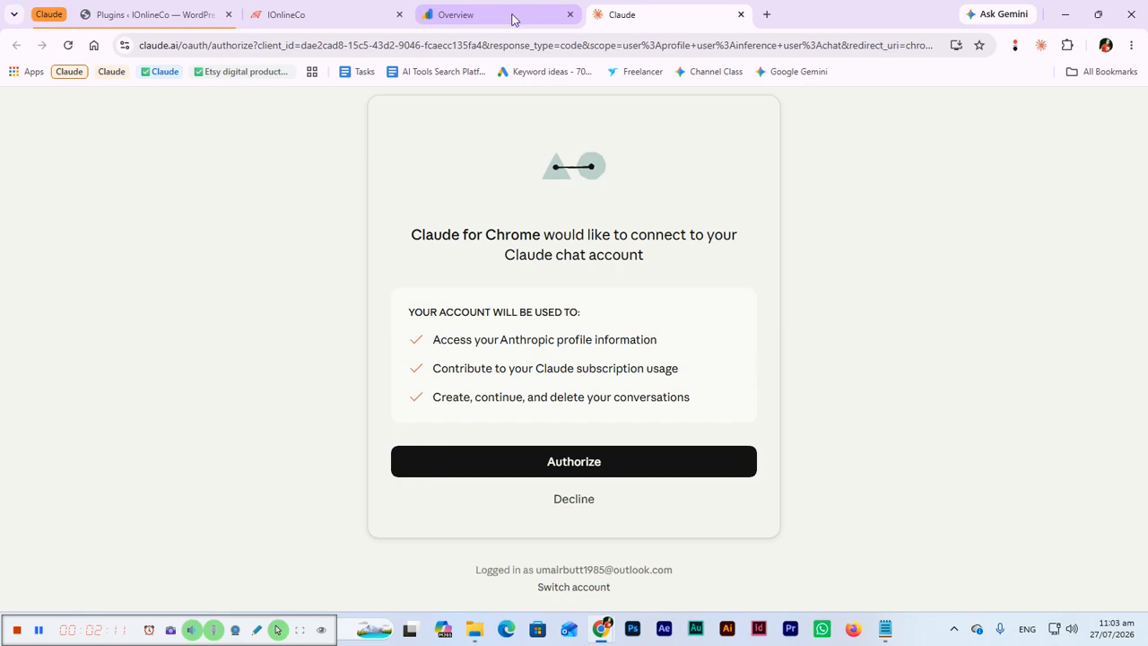
pyautogui.click(611, 462)
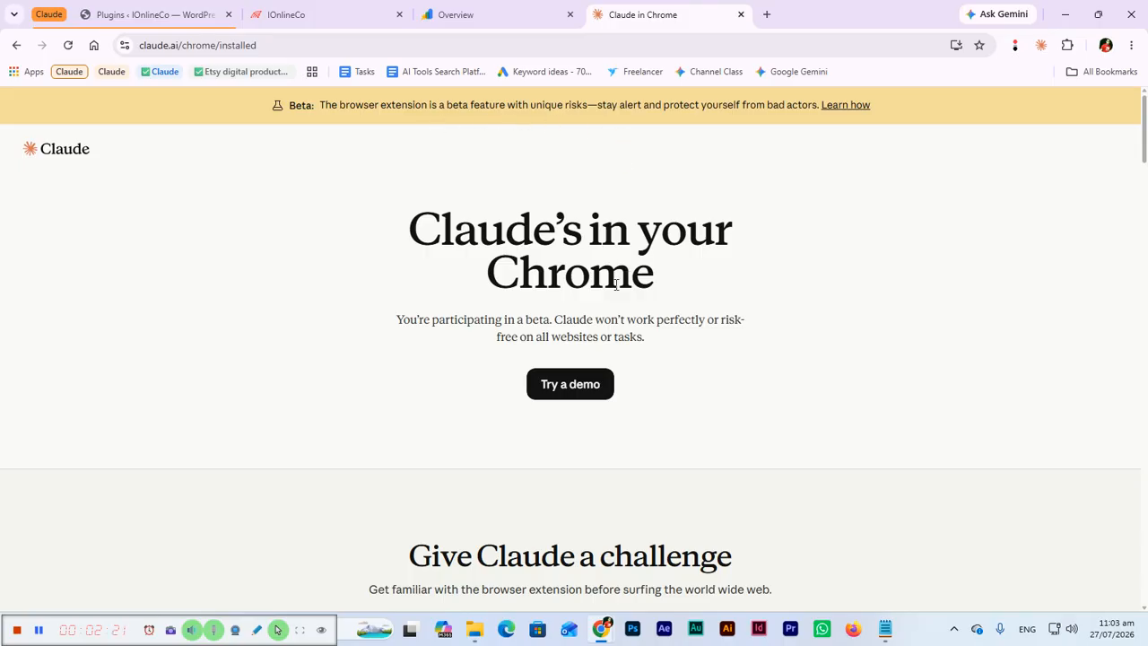
# Return to the WordPress Plugins page, accept Claude's risk notice and complete the extension's introduction.
pyautogui.click(167, 15)
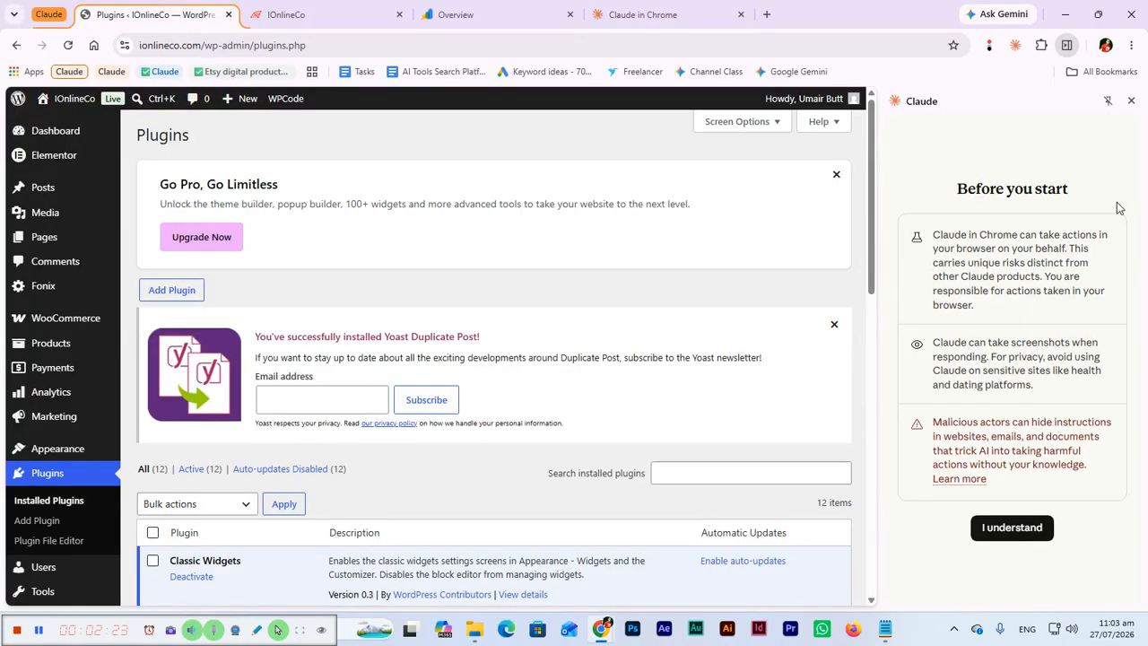
pyautogui.click(1013, 527)
pyautogui.click(1016, 473)
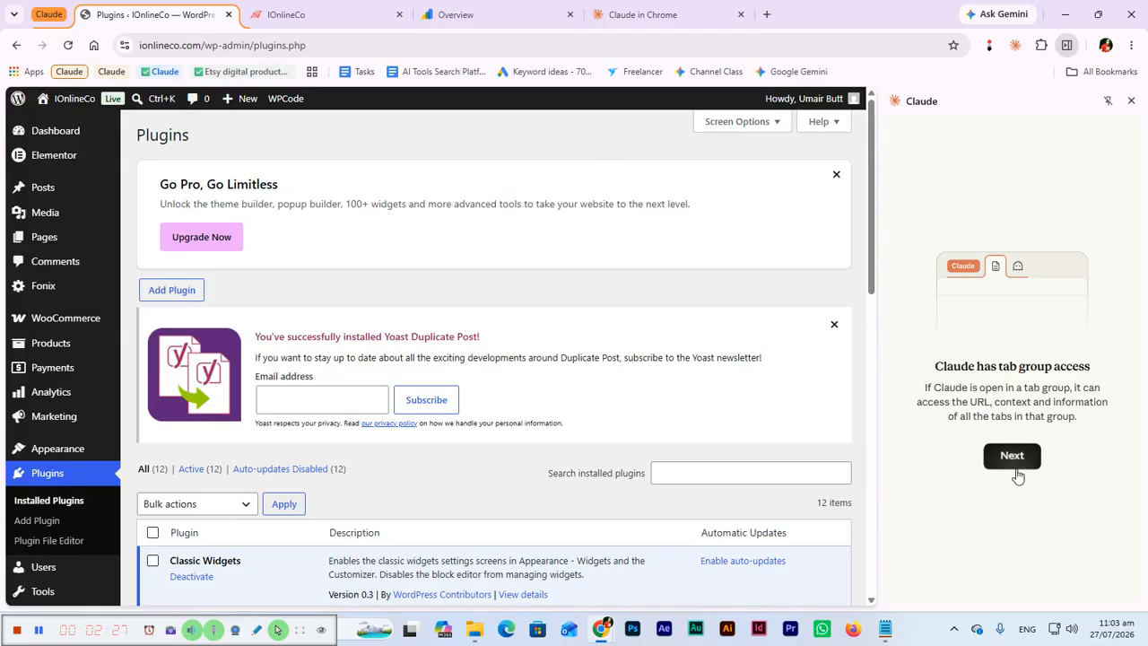
pyautogui.click(1016, 460)
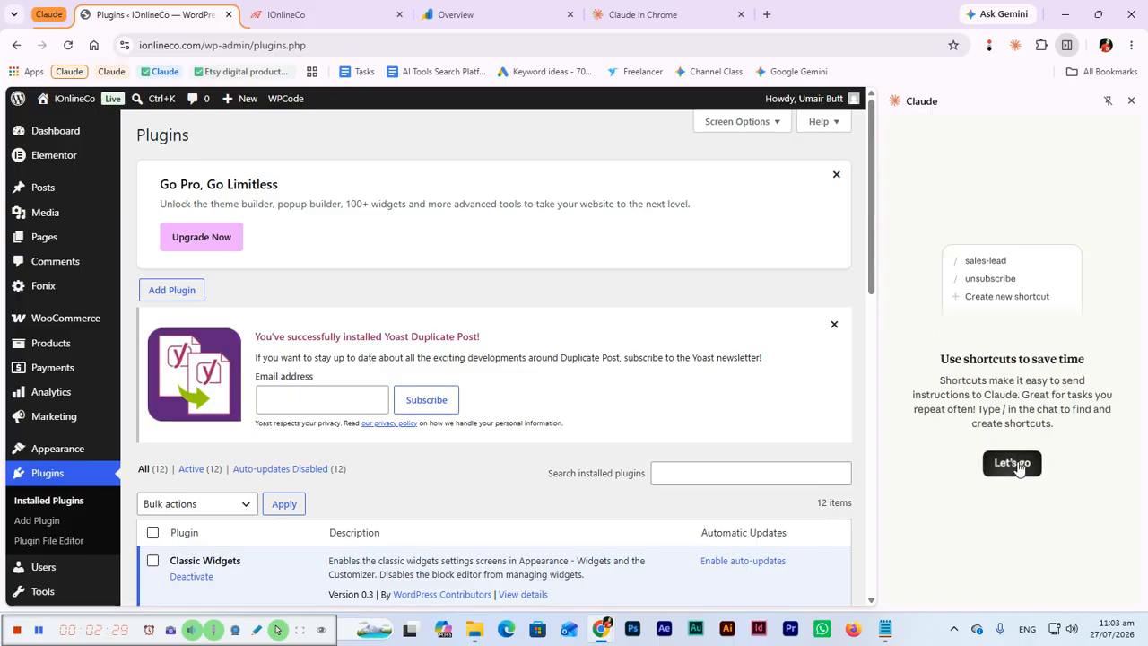
pyautogui.click(1016, 463)
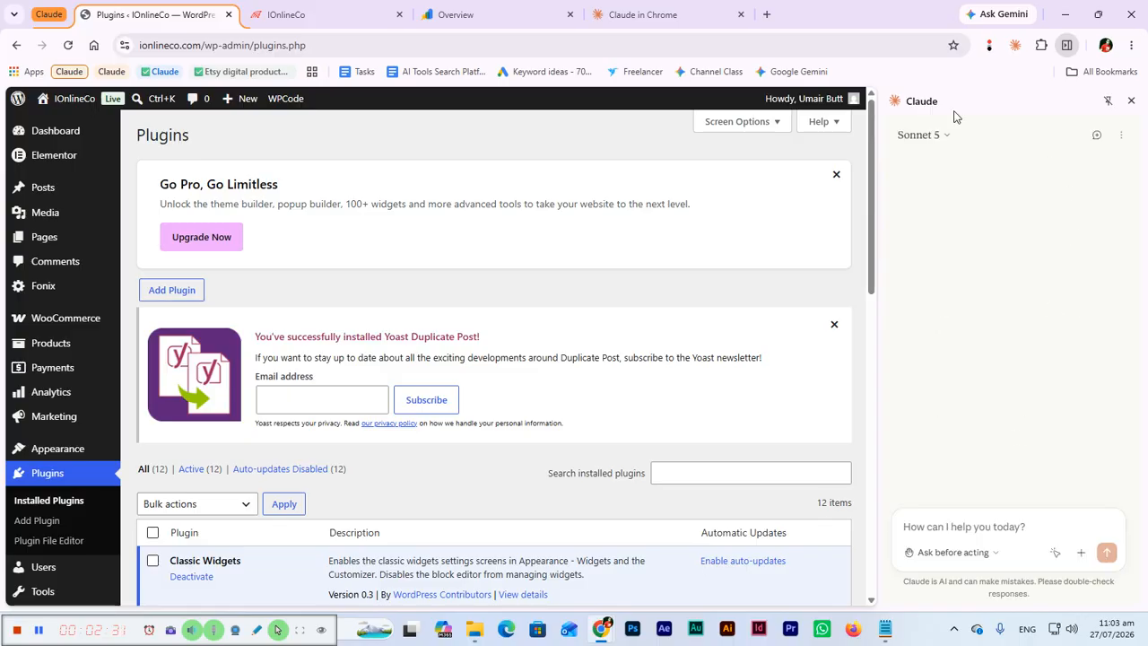
# Set the Claude extension's model to Opus 4.8 and its permission mode to Act without asking.
pyautogui.click(946, 136)
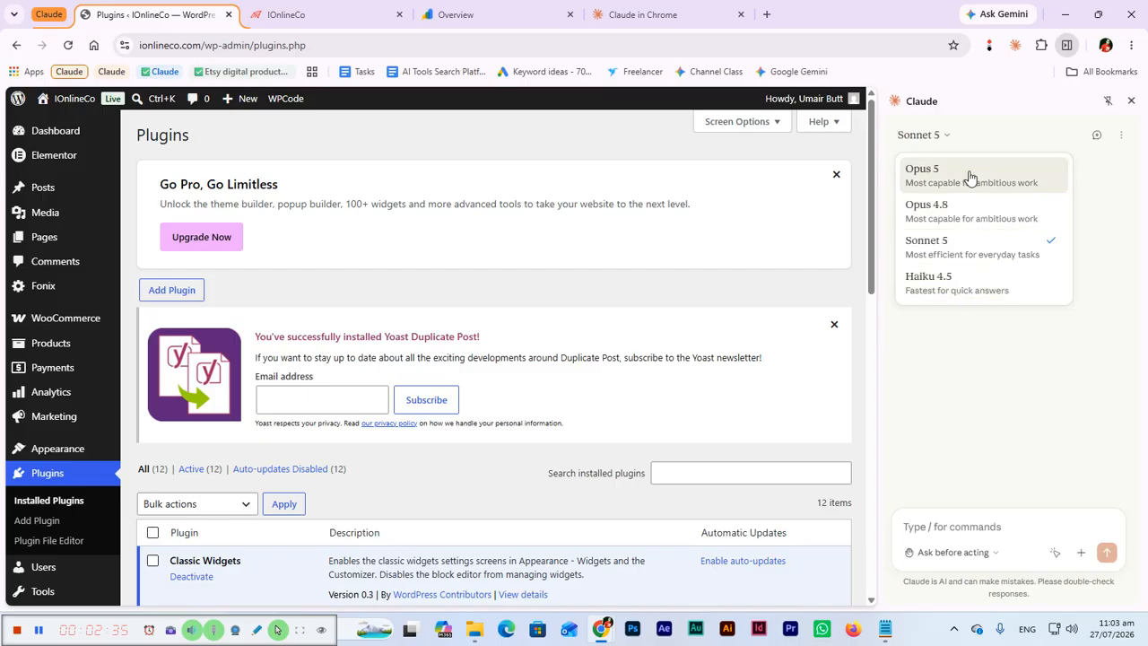
pyautogui.click(964, 215)
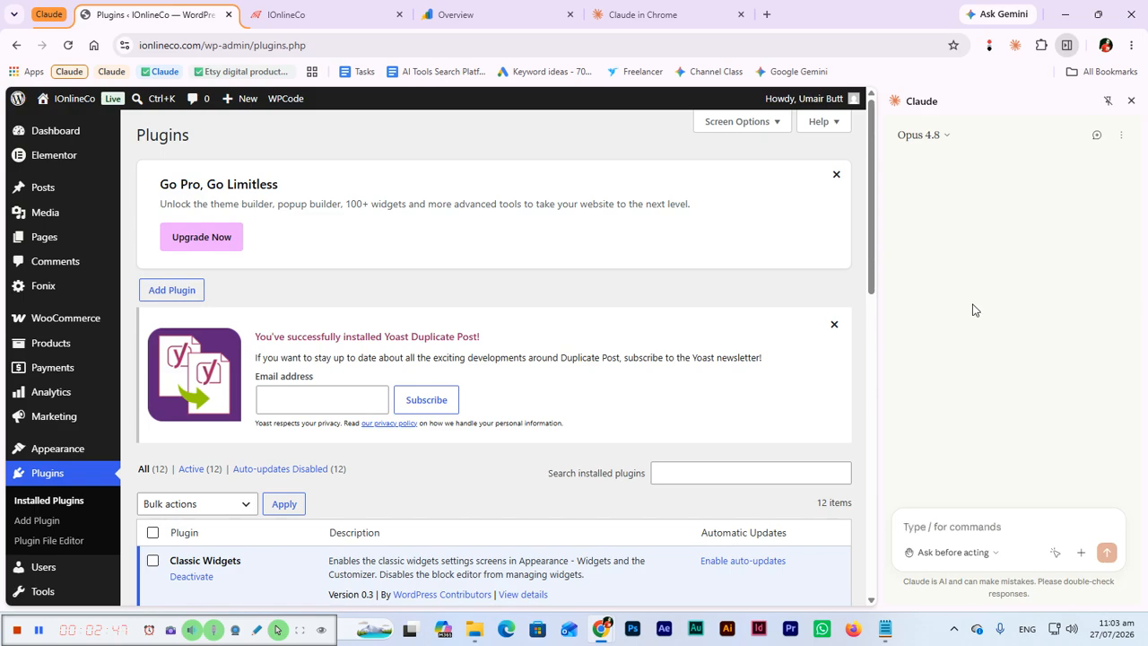
pyautogui.click(994, 556)
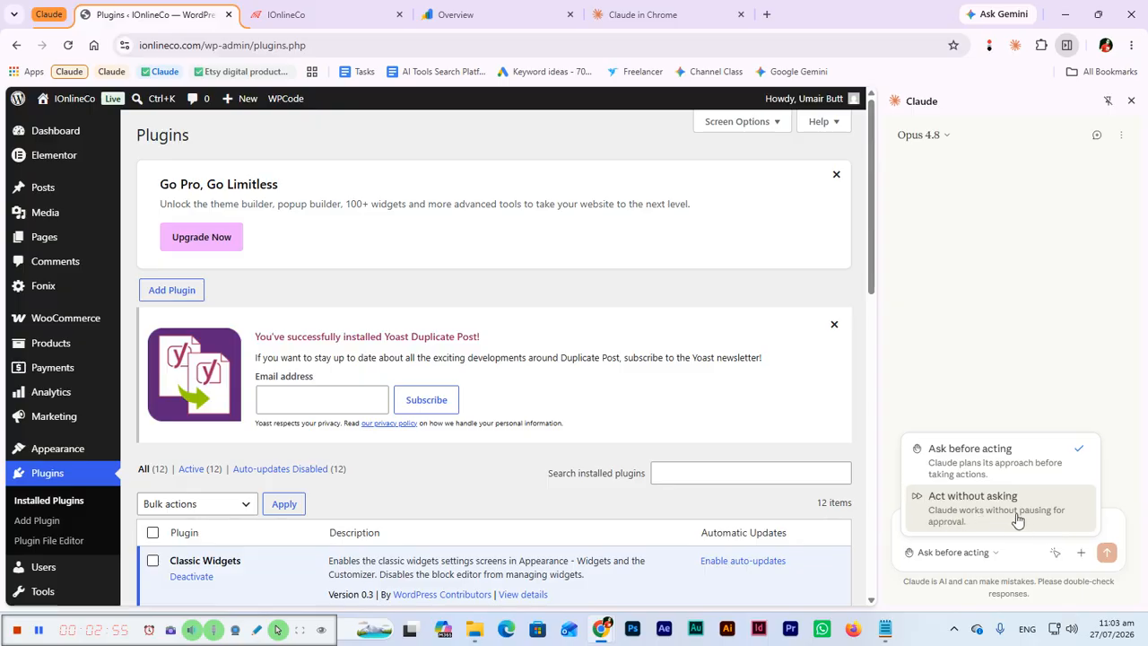
pyautogui.click(1018, 518)
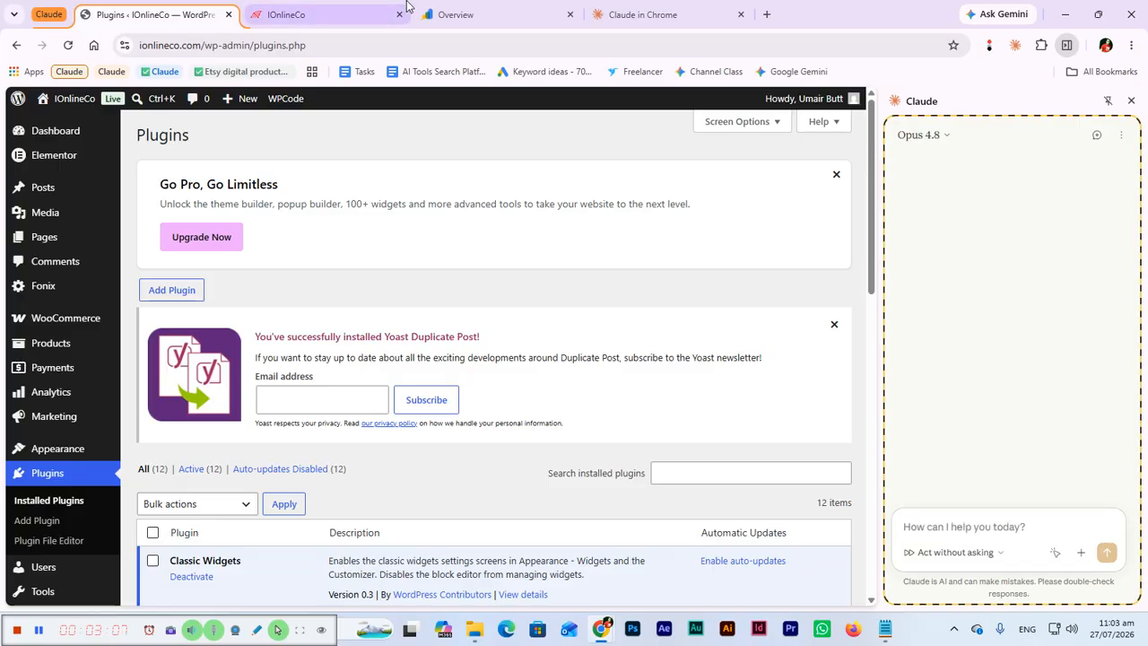
# Copy the HTML verification meta tag from Search Console and return to the WordPress Plugins page.
pyautogui.click(475, 15)
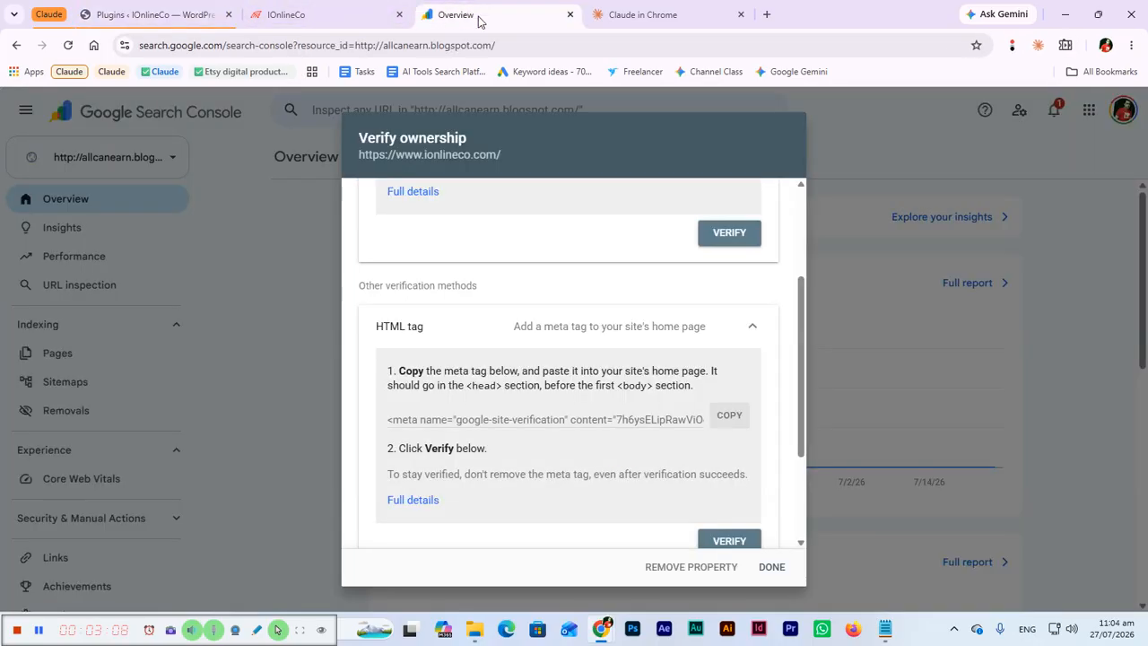
pyautogui.click(734, 422)
pyautogui.click(218, 15)
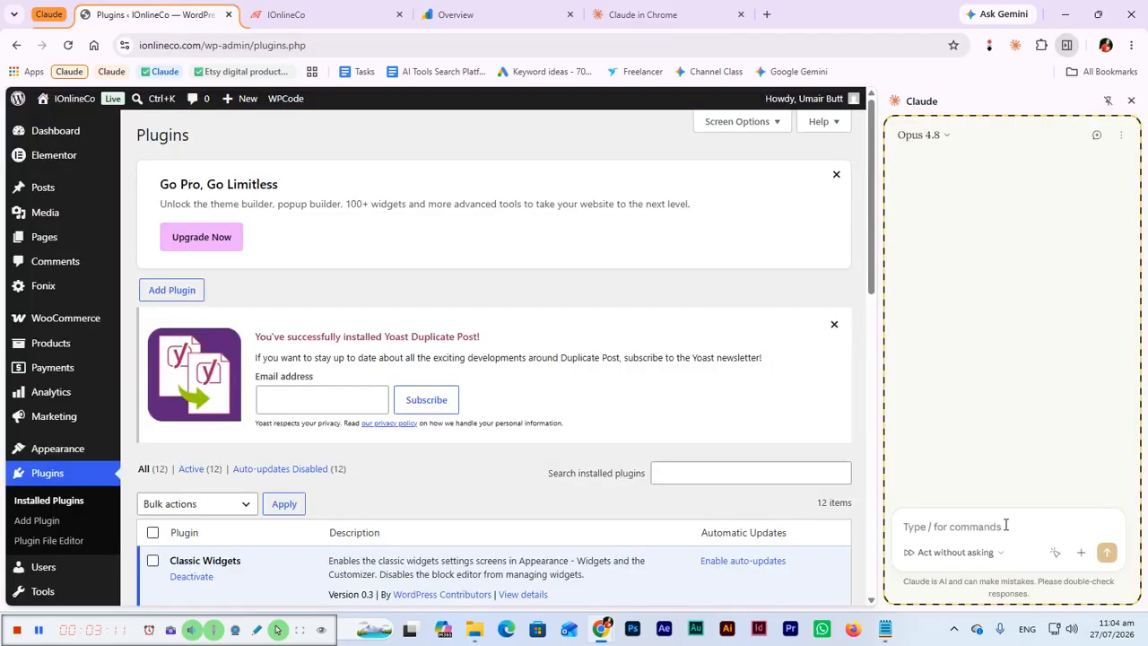
# Begin the Claude prompt with "I want to configure google search console in my website wordpress dashboard, here is the".
pyautogui.write('I wa')
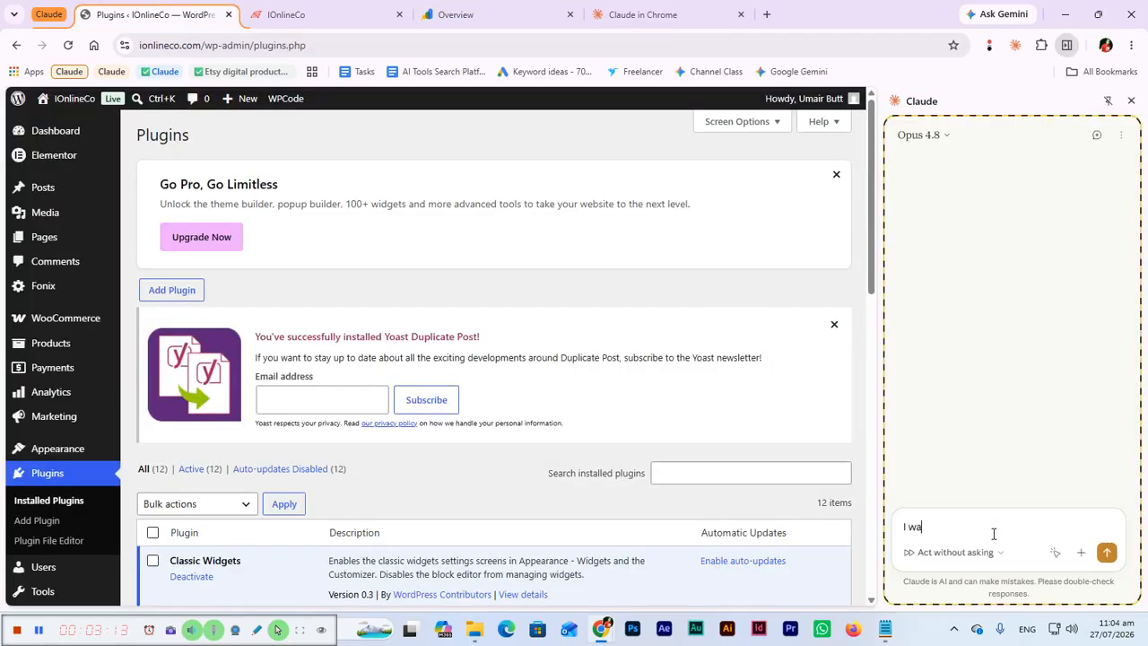
pyautogui.write('nt to congg')
pyautogui.write(' google search console i')
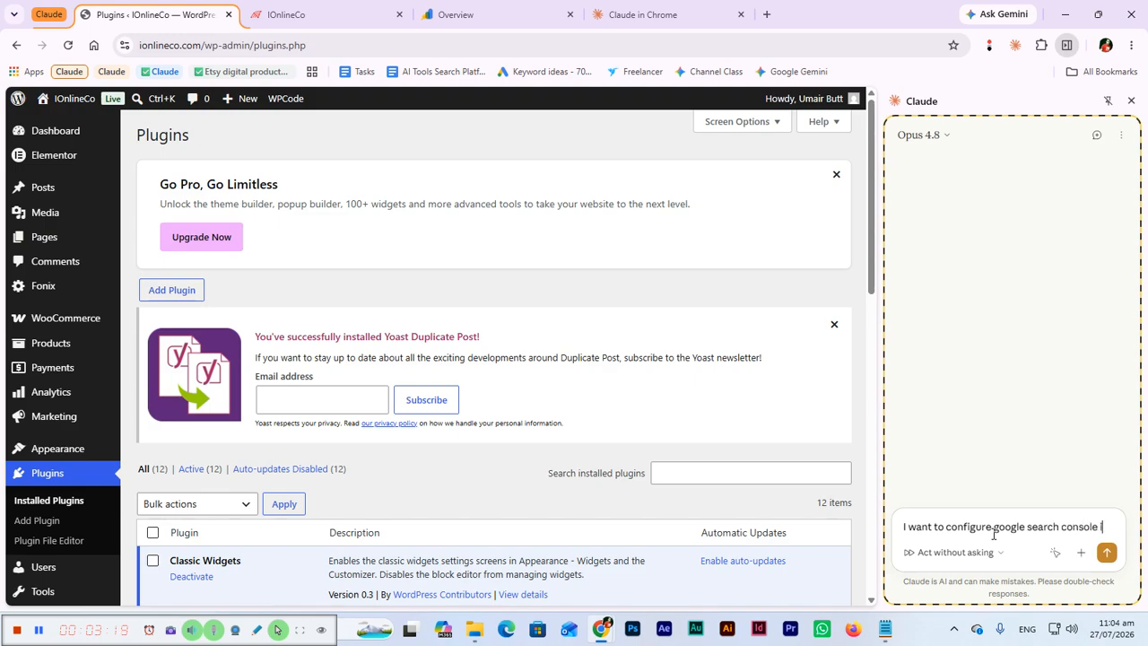
pyautogui.write('n my website')
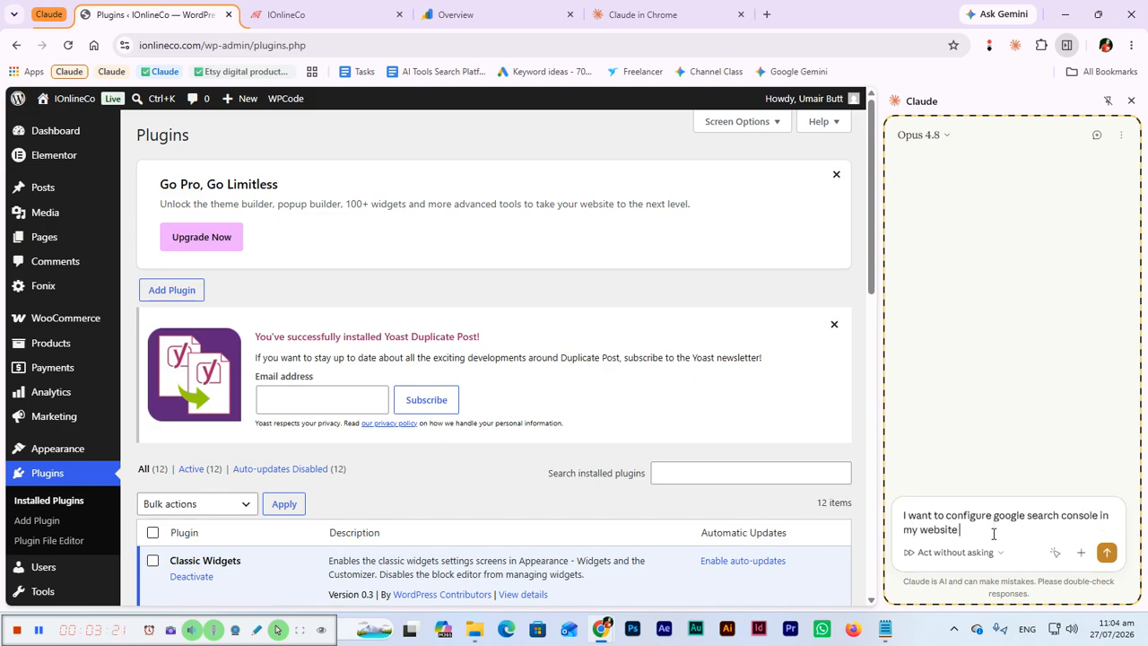
pyautogui.write(' dashboar')
pyautogui.write('press d')
pyautogui.write('ashboard.')
pyautogui.write(' here is the')
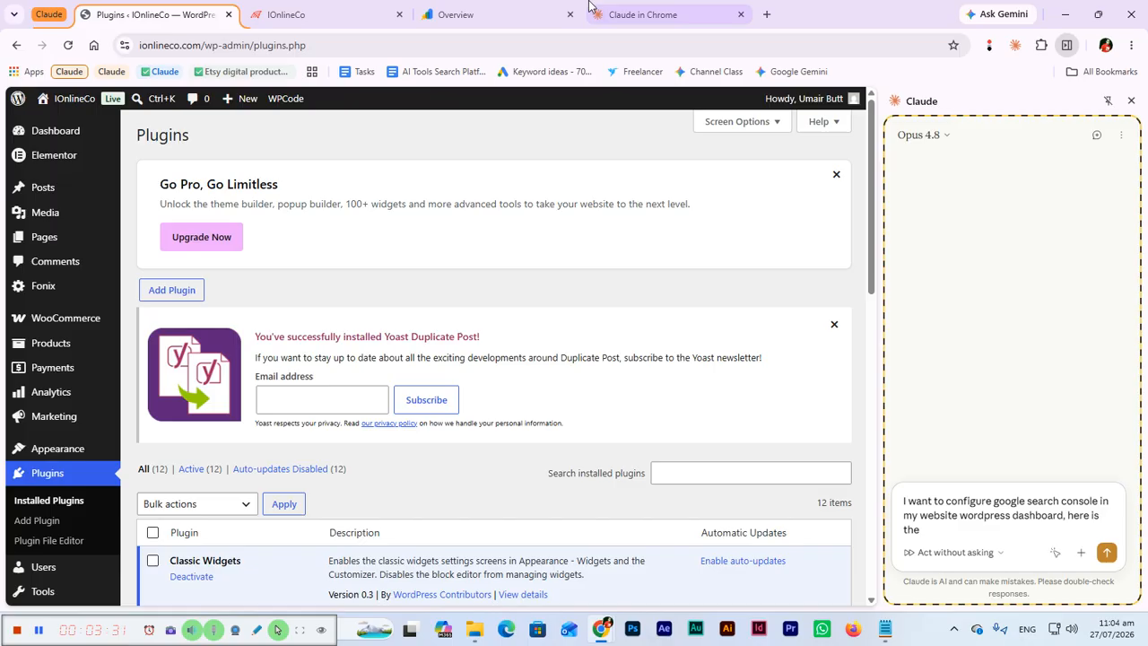
# Check the HTML tag method in Search Console, then continue the Claude prompt with "html tag" and the copied verification meta tag in parentheses.
pyautogui.click(461, 5)
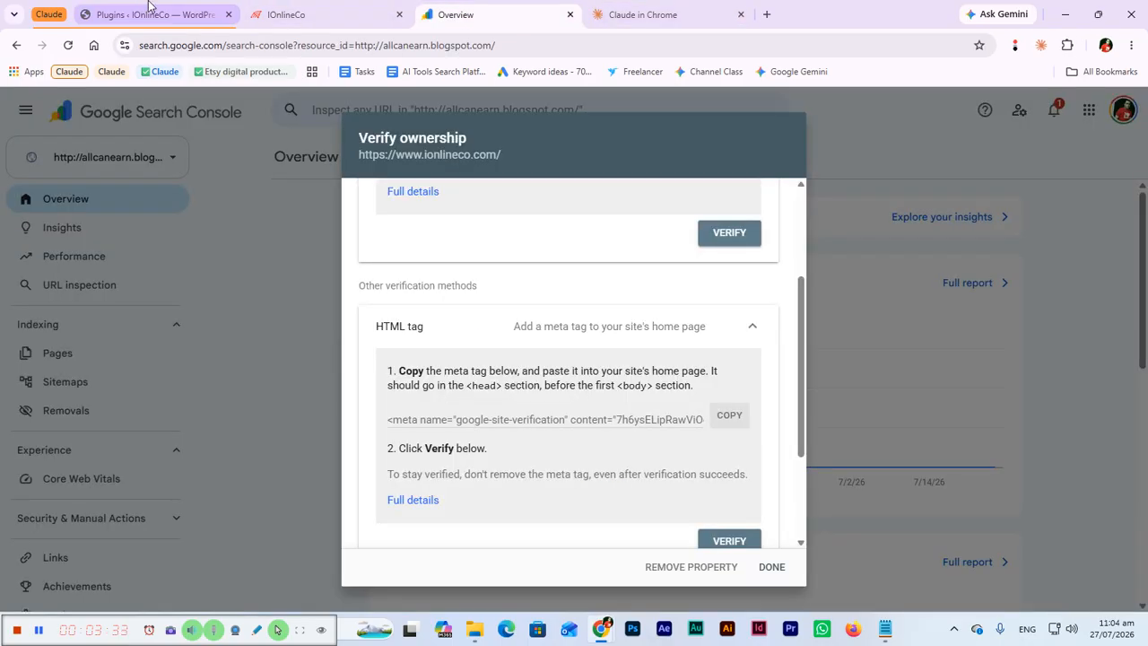
pyautogui.click(149, 10)
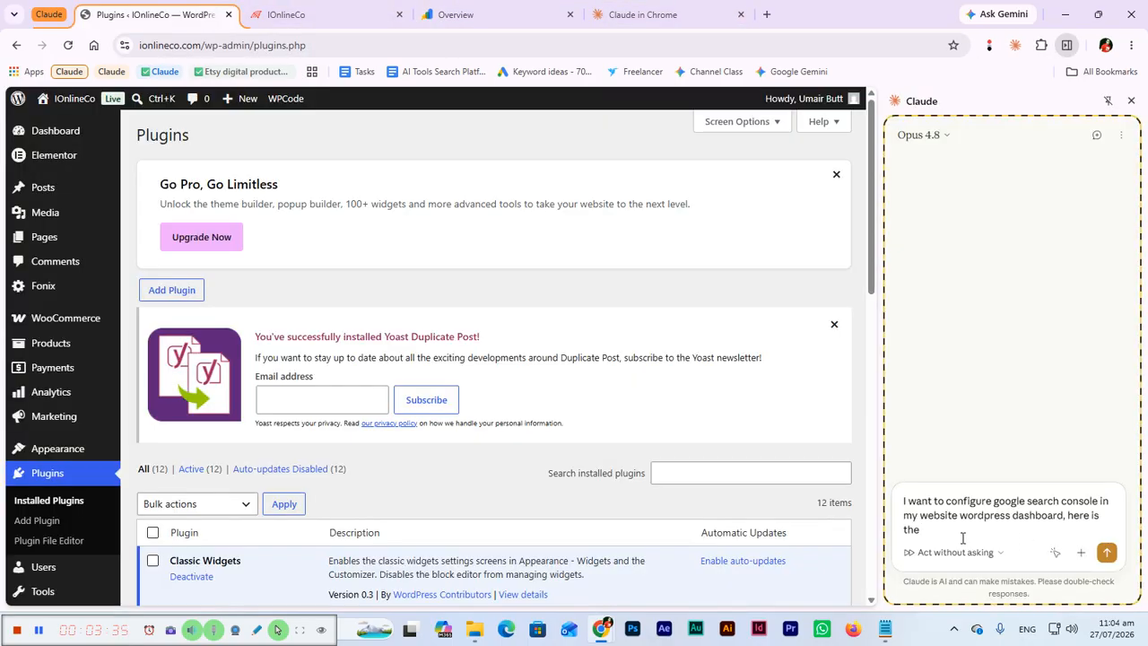
pyautogui.write('ml tag (')
pyautogui.hotkey('ctrl', 'v')
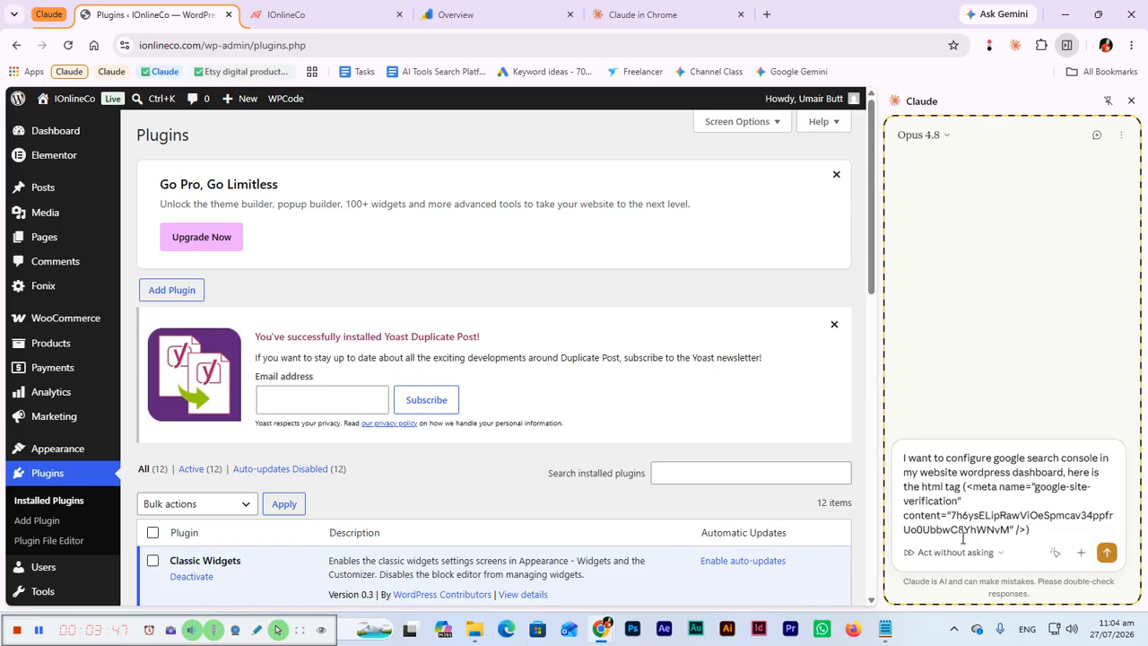
# Replace the parenthesized verification meta tag in the prompt with the same tag on its own line, without parentheses.
pyautogui.moveTo(1030, 529); pyautogui.dragTo(964, 487)
pyautogui.press('BackSpace')
pyautogui.hotkey('shift', 'Return')
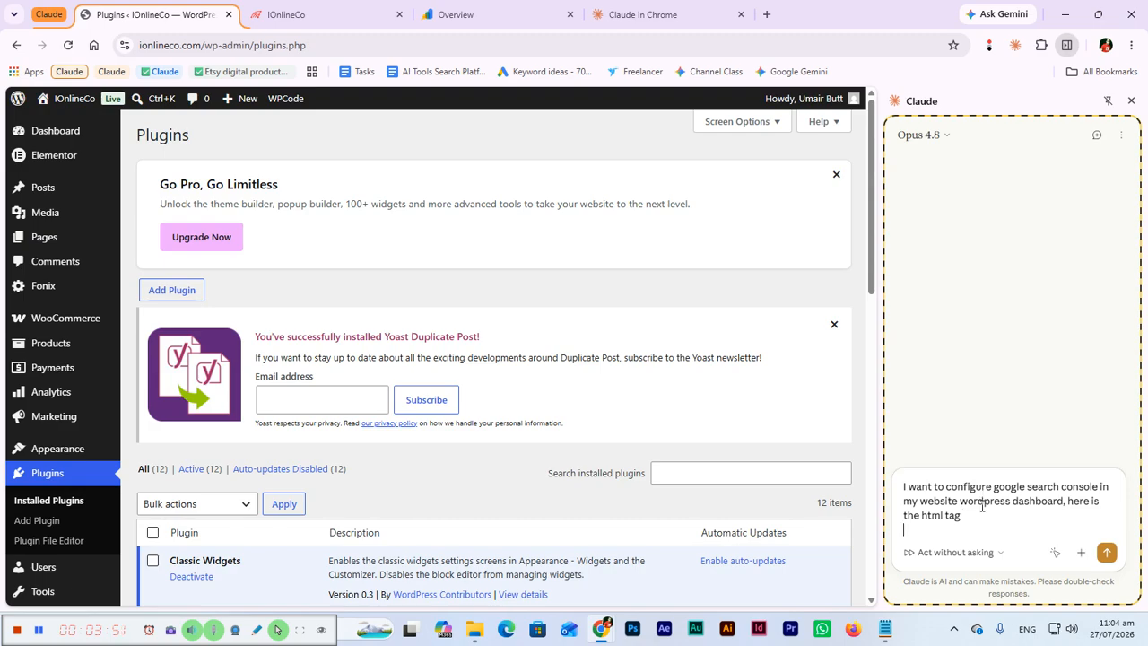
pyautogui.hotkey('ctrl', 'v')
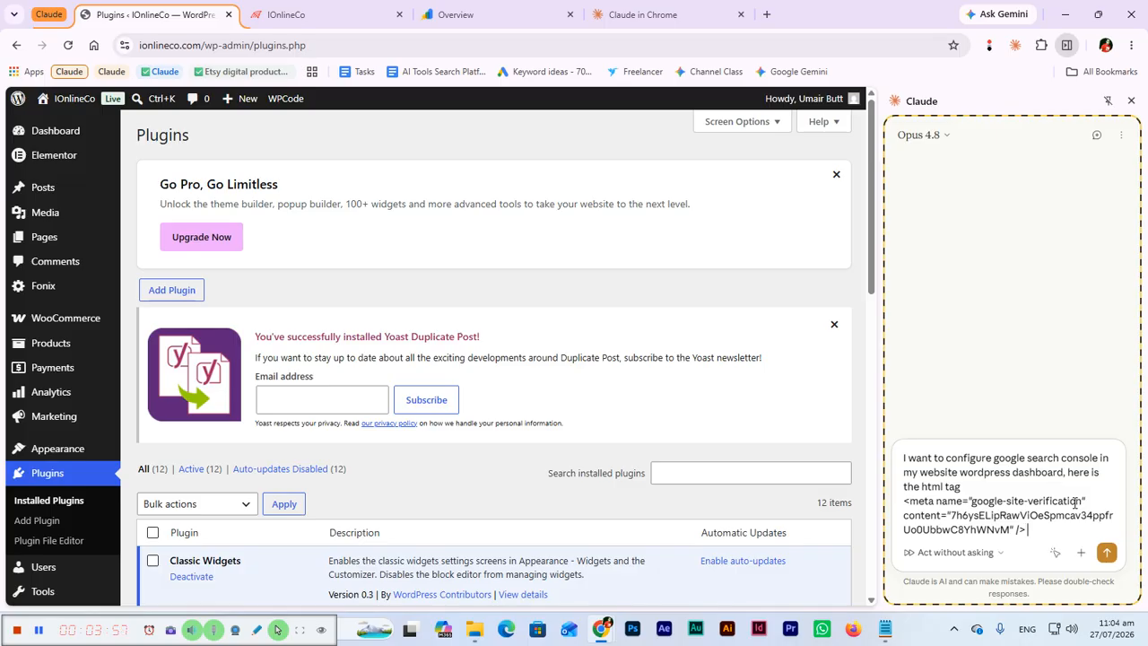
# Finish the prompt with "paste this in head section using wpcode insert headers and footers plugin" and send it to Claude.
pyautogui.write('plea')
pyautogui.press('BackSpace')
pyautogui.press('BackSpace')
pyautogui.write('paste this tag')
pyautogui.press('BackSpace')
pyautogui.press('BackSpace')
pyautogui.press('BackSpace')
pyautogui.press('BackSpace')
pyautogui.write('head section using')
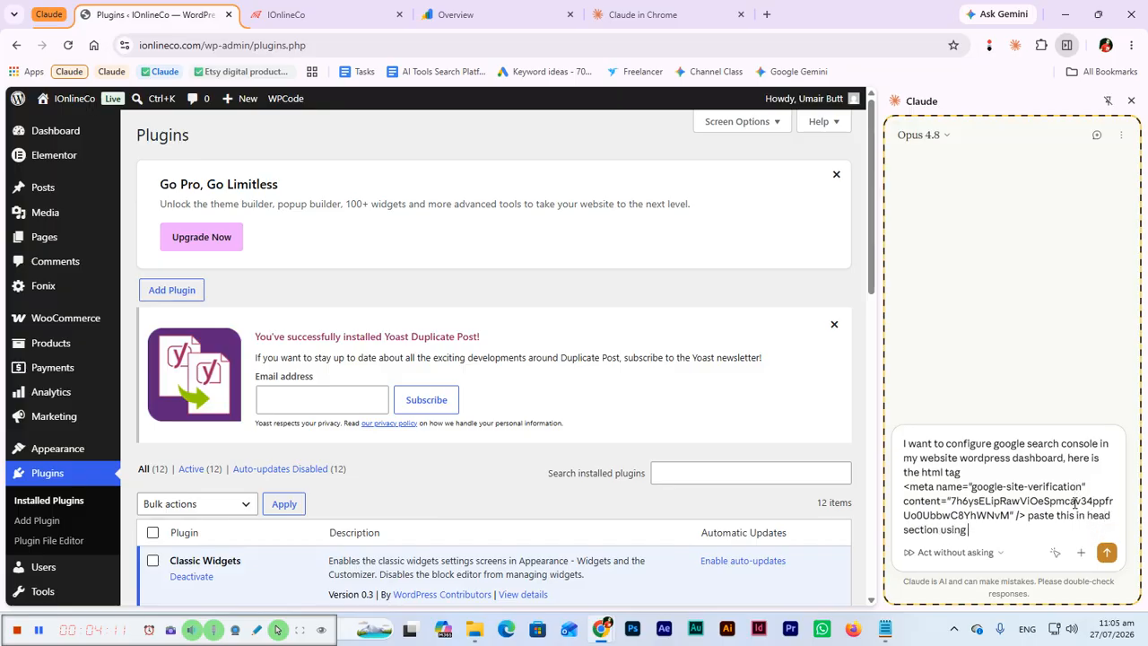
pyautogui.write(' wpcode insert headers and footers plugin')
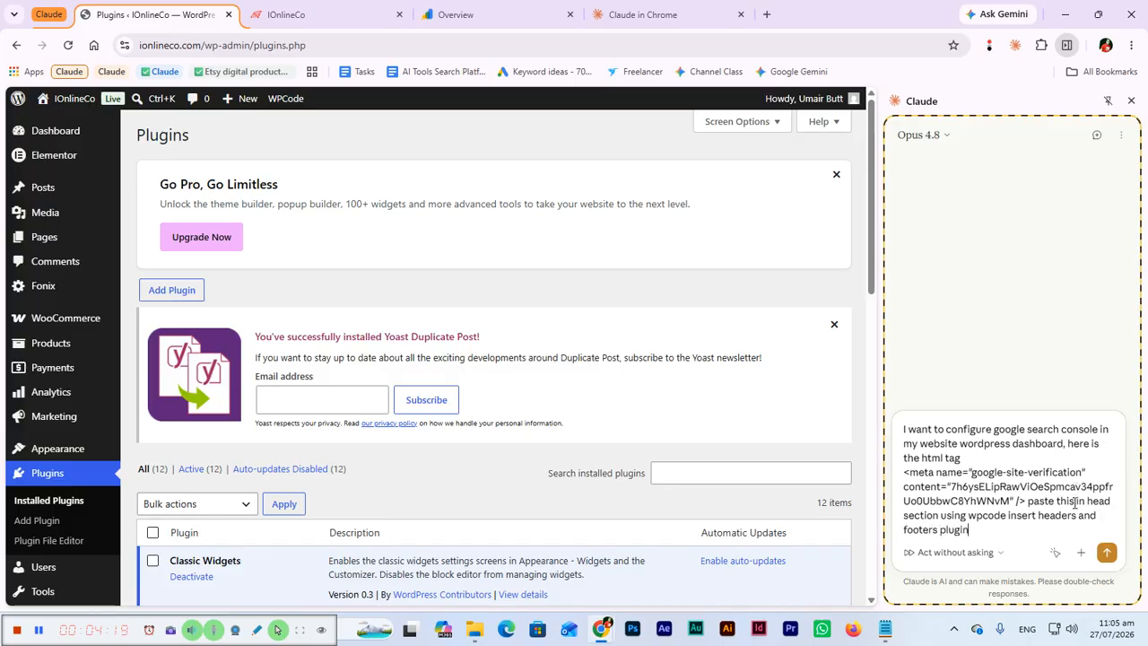
pyautogui.press('Return')
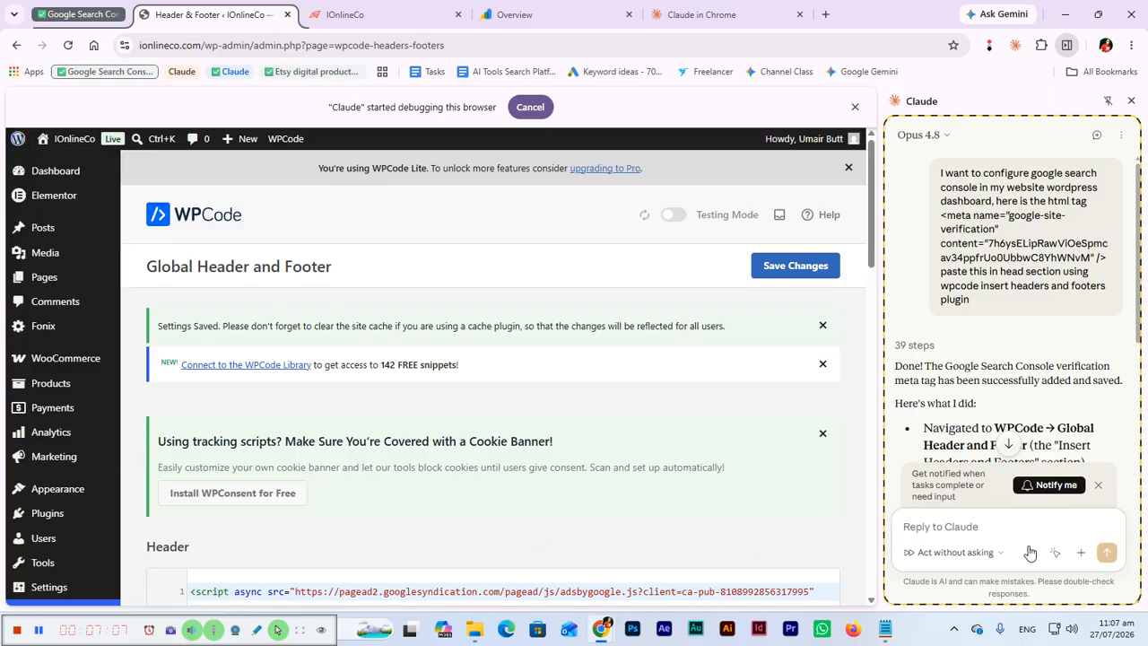
# Review Claude's summary of the completed work and the code in WPCode's Header field.
pyautogui.scroll(-1, 1005, 297)
pyautogui.scroll(-2, 1004, 298)
pyautogui.scroll(-2, 951, 308)
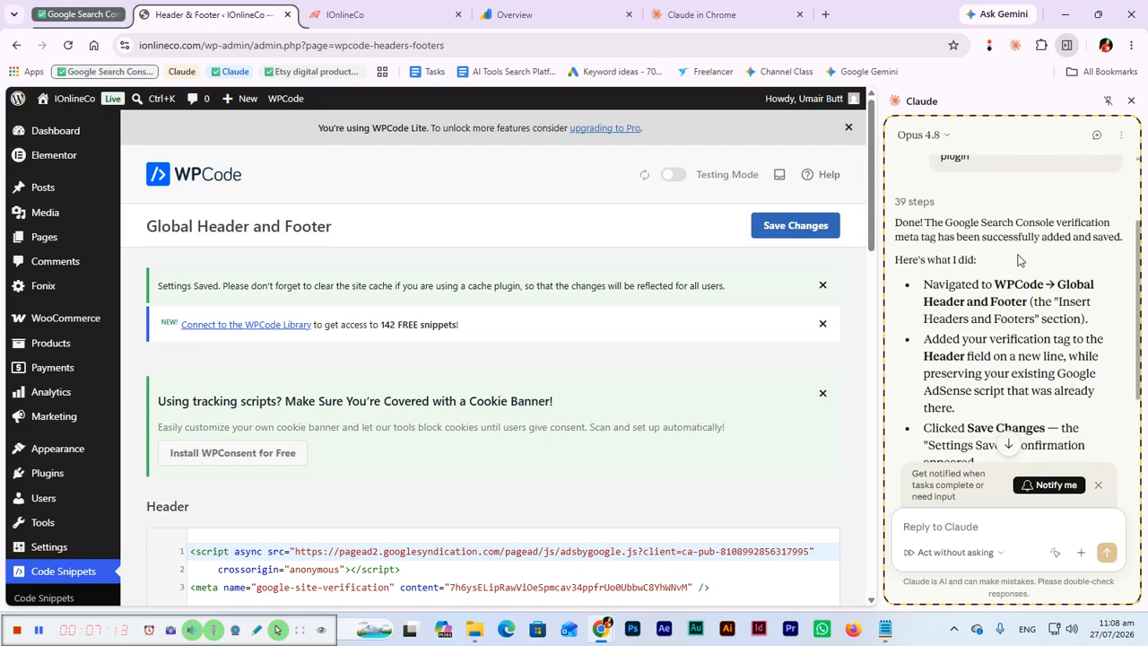
pyautogui.scroll(-1, 971, 305)
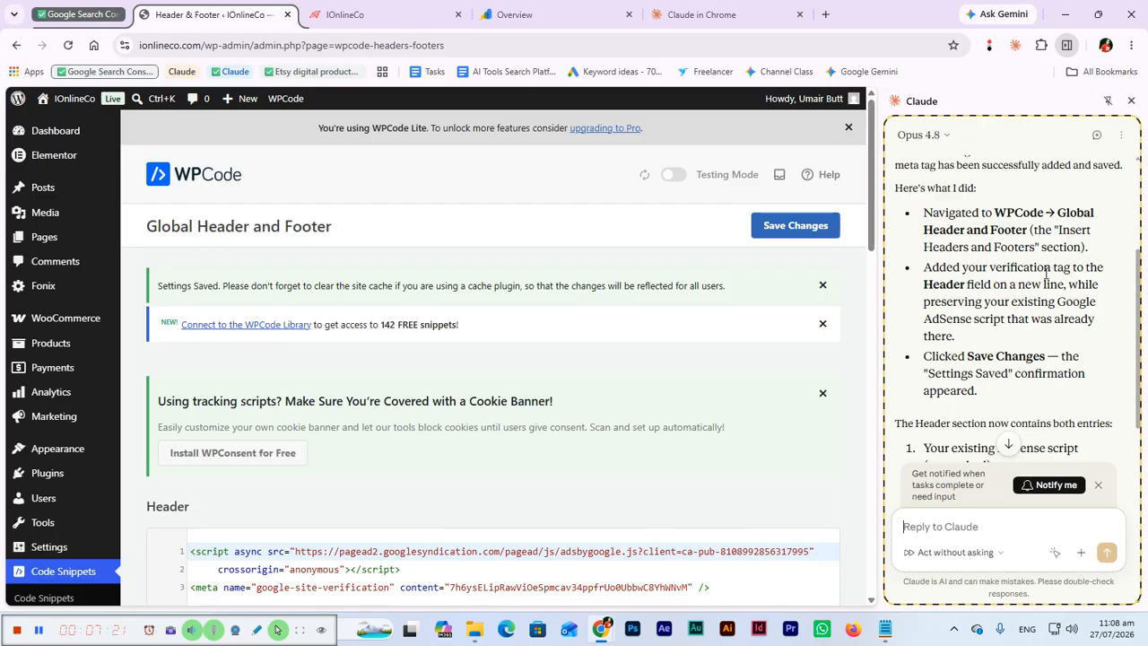
pyautogui.scroll(-2, 995, 338)
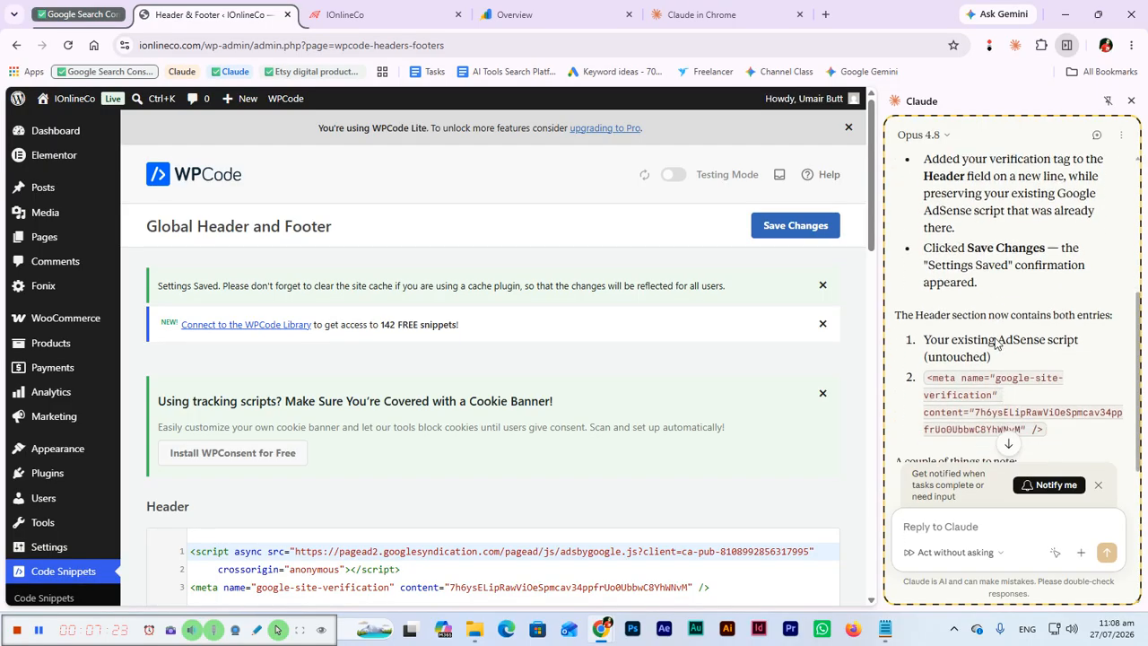
pyautogui.scroll(-1, 995, 337)
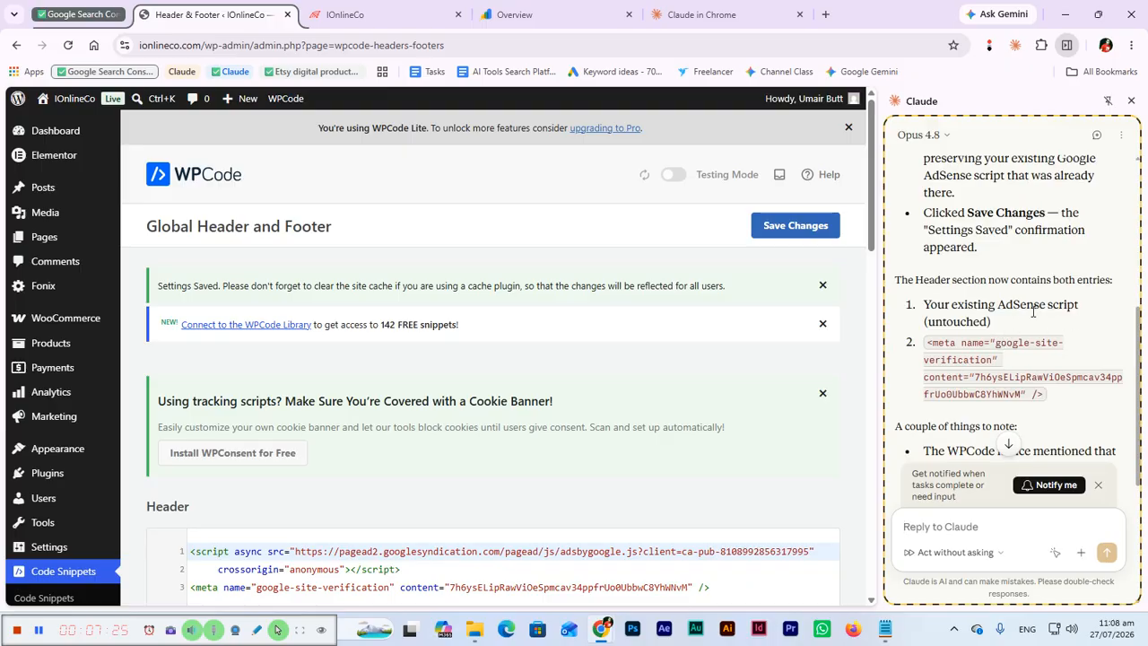
pyautogui.scroll(-5, 1009, 332)
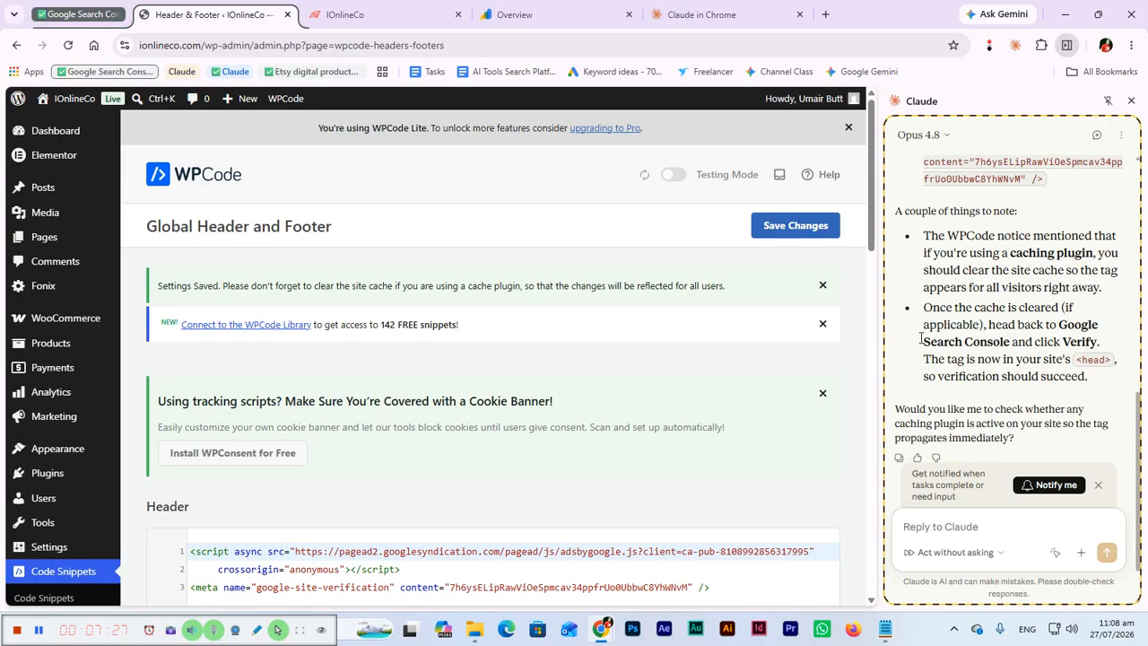
pyautogui.scroll(-2, 574, 355)
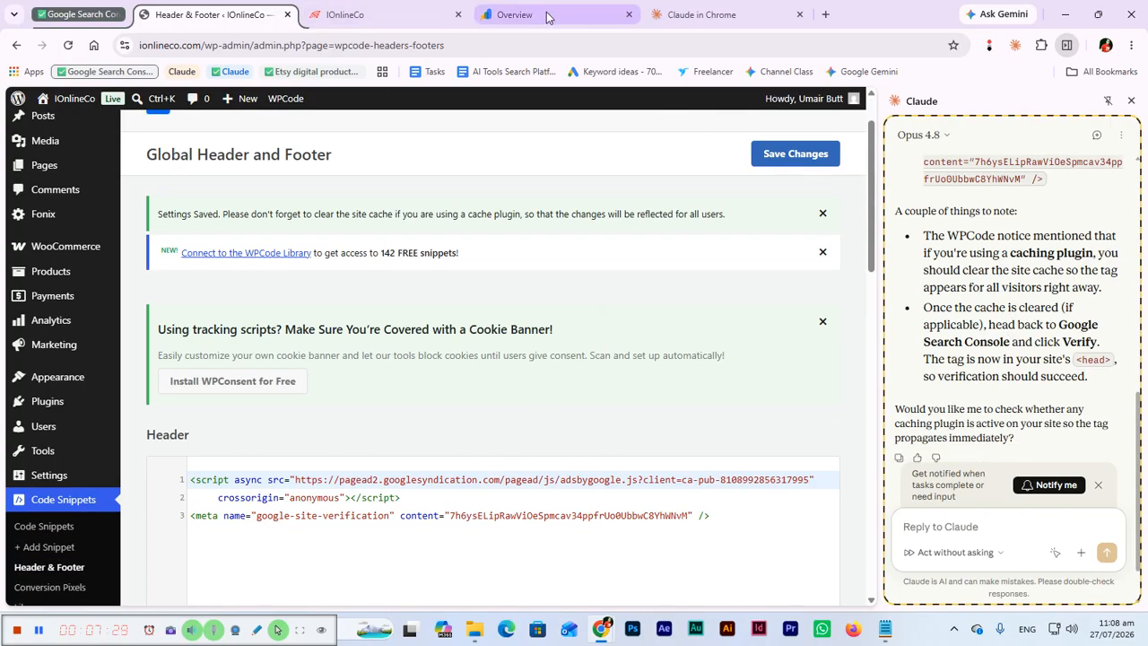
# Return to Search Console and verify ownership of the ionlineco.com property with the HTML tag method.
pyautogui.click(547, 17)
pyautogui.scroll(-2, 673, 404)
pyautogui.click(744, 474)
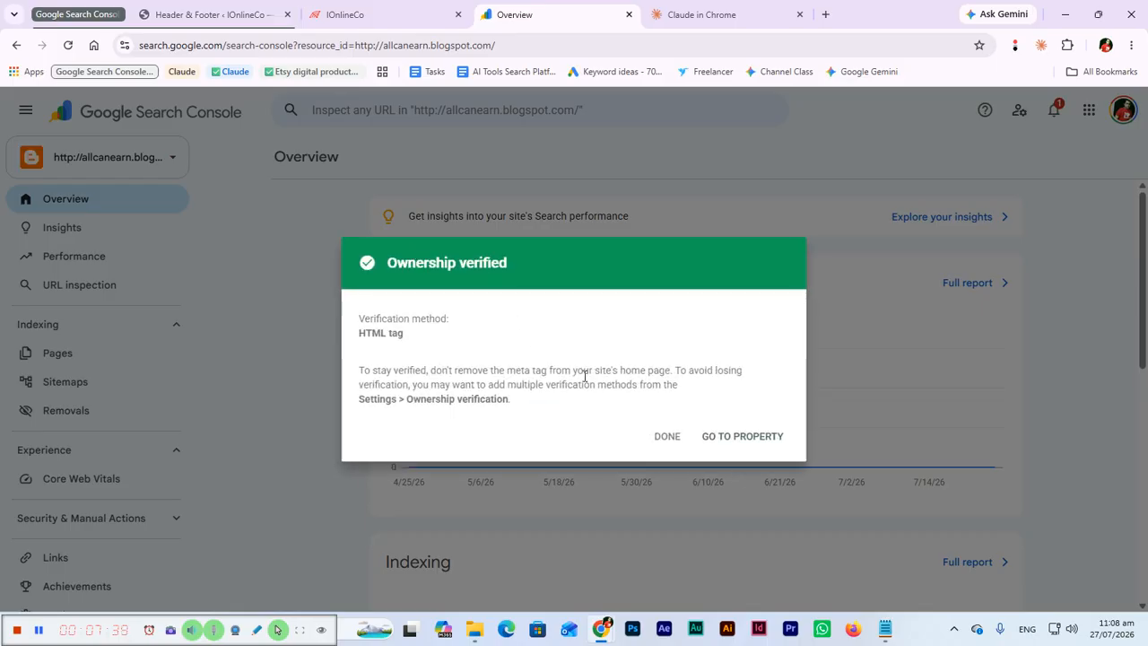
# Return to WPCode's Global Header and Footer page and look through its remaining sections.
pyautogui.click(184, 16)
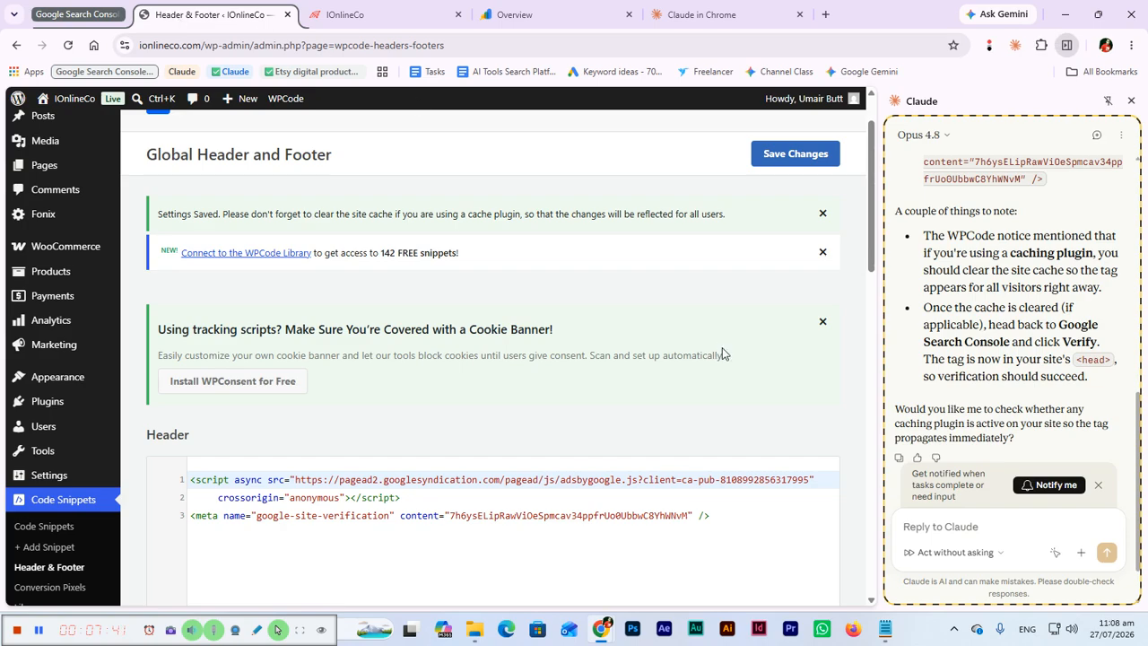
pyautogui.scroll(-9, 827, 344)
pyautogui.scroll(-3, 827, 345)
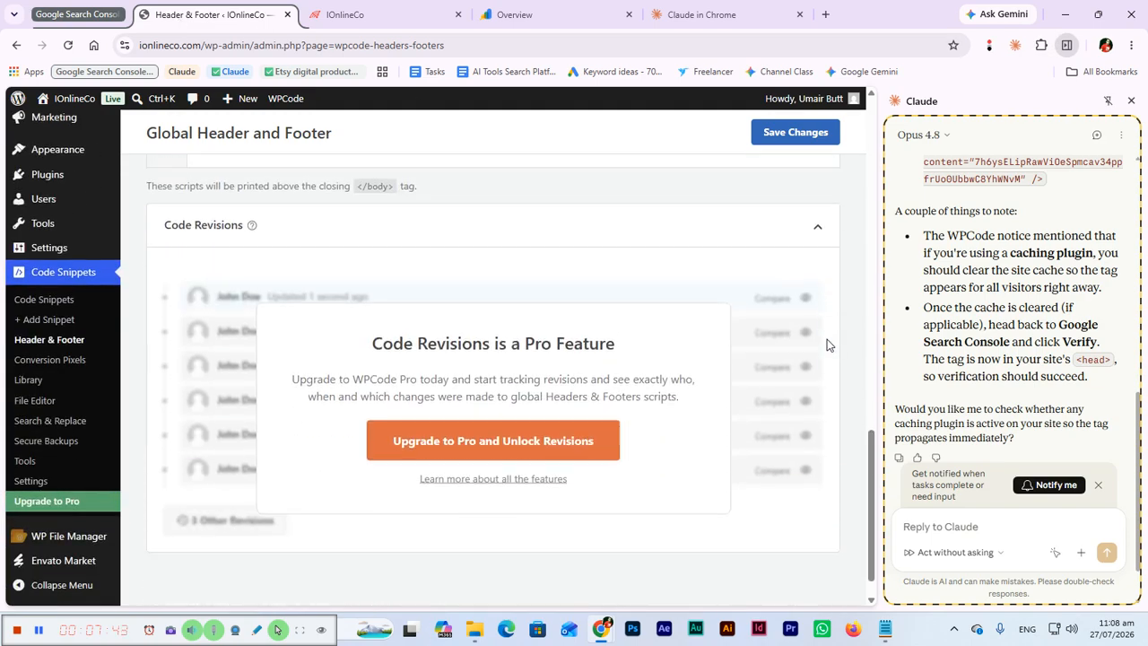
pyautogui.scroll(12, 836, 346)
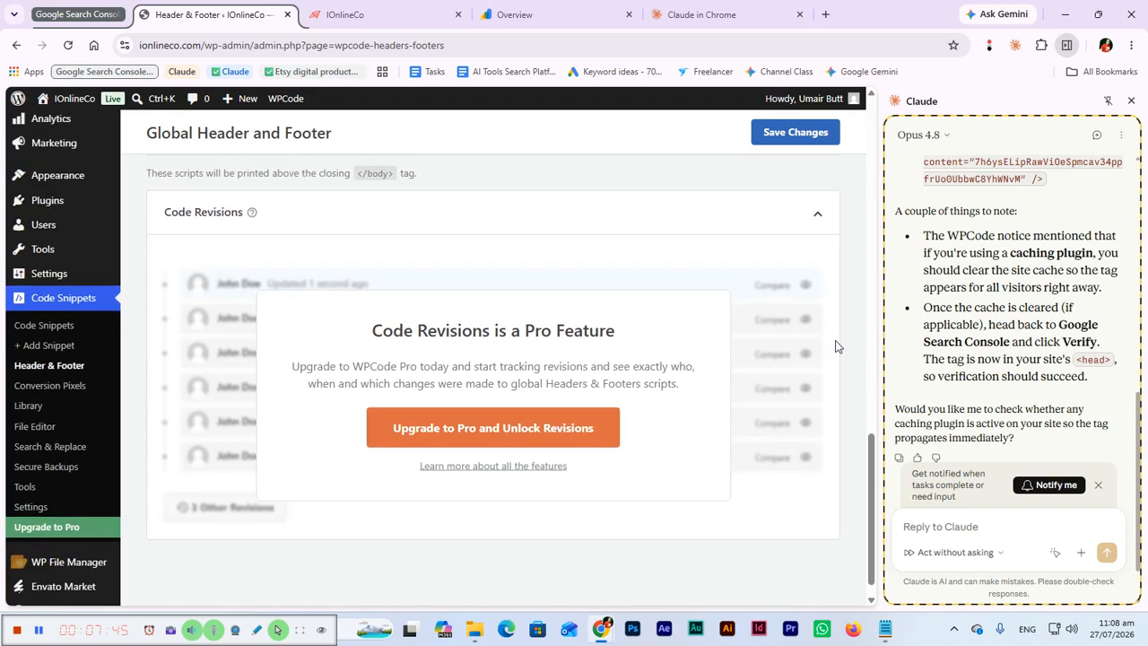